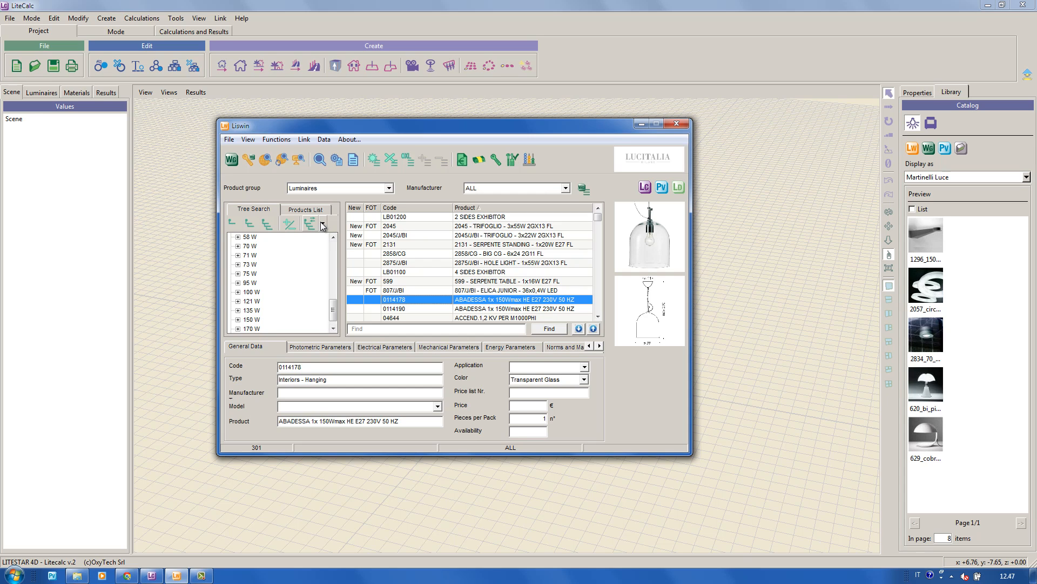
Arrange the search tree by Model - Power - Flux and view products LB11822 and LB11812 under AIRY PLUS
click(322, 226)
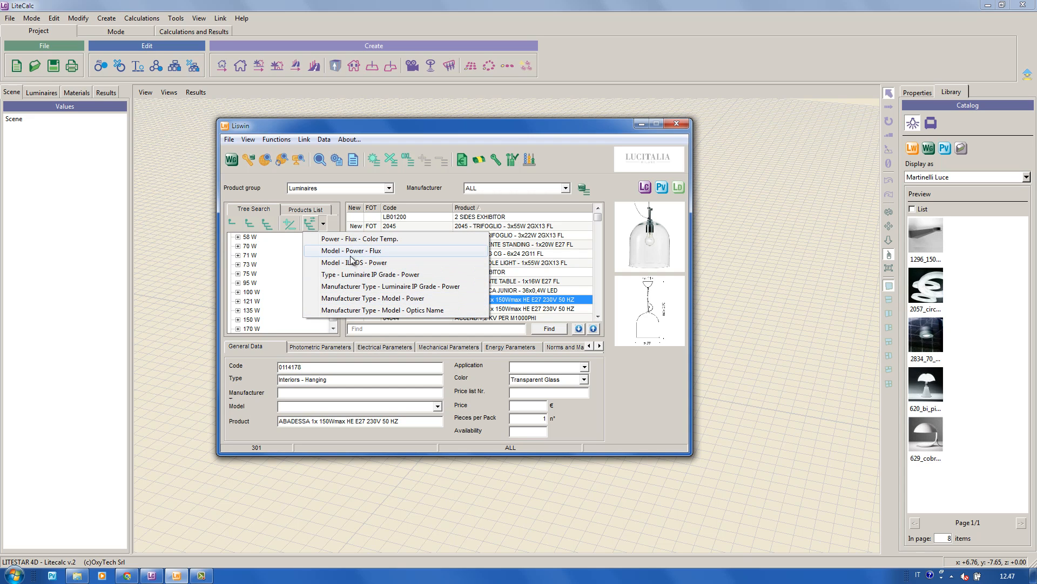
click(357, 298)
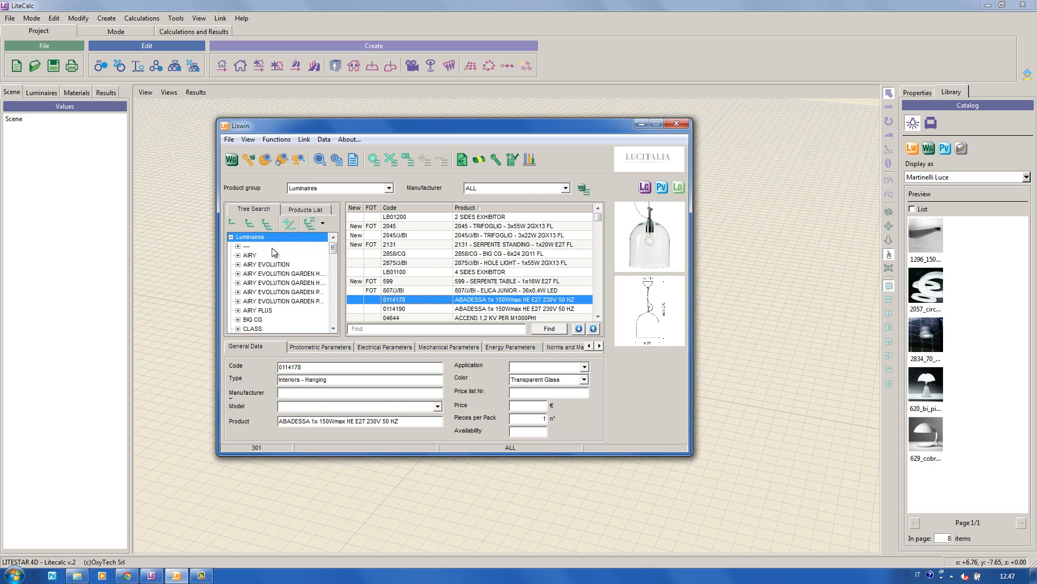
click(259, 312)
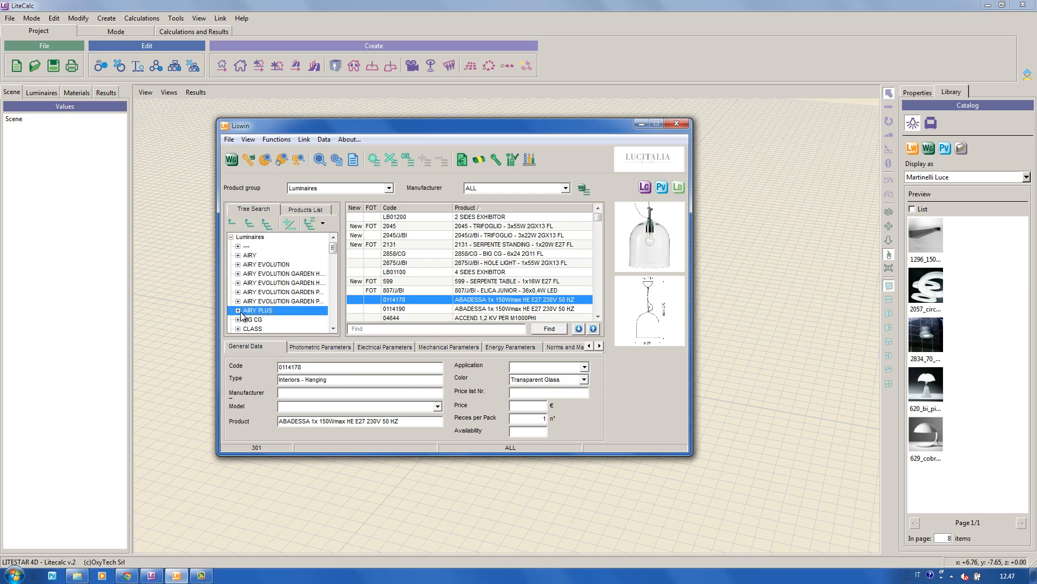
click(238, 310)
click(333, 328)
click(332, 329)
click(333, 328)
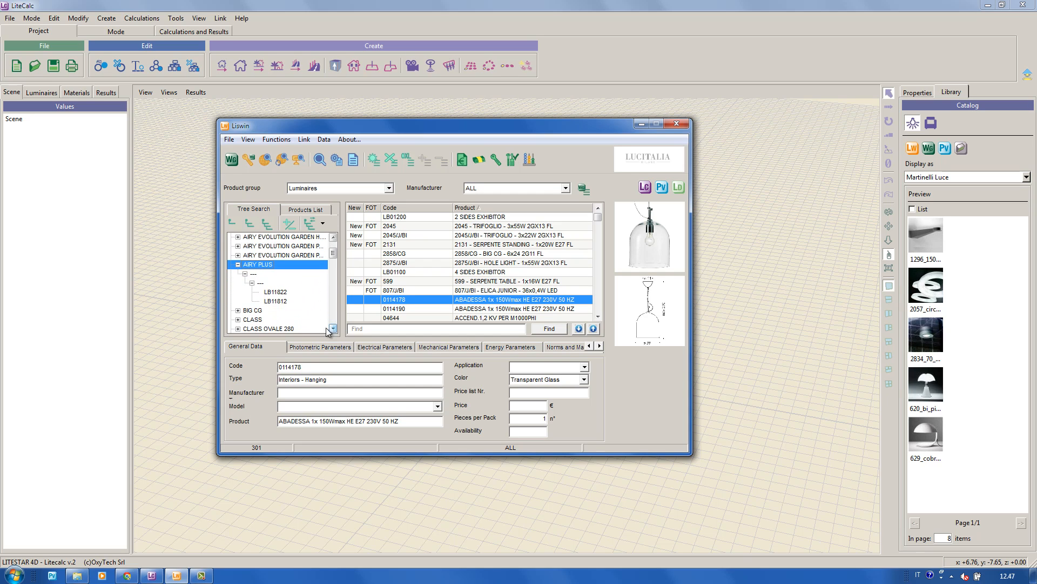
click(275, 310)
click(276, 319)
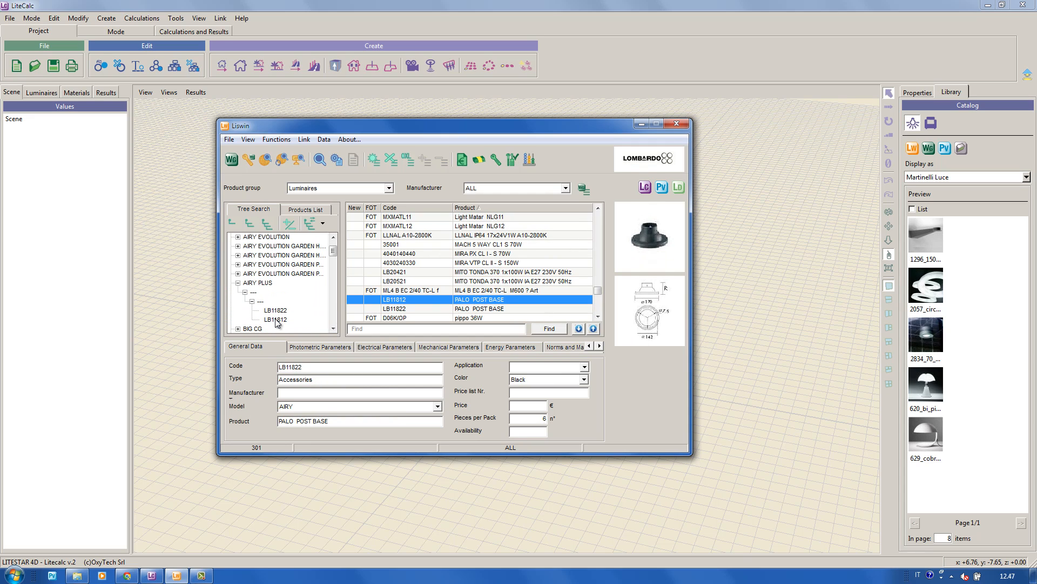
View the 26 W, 1800 lm products HF74892 and HF7489G under the AIRY EVOLUTION GARDEN PLUS model
click(238, 274)
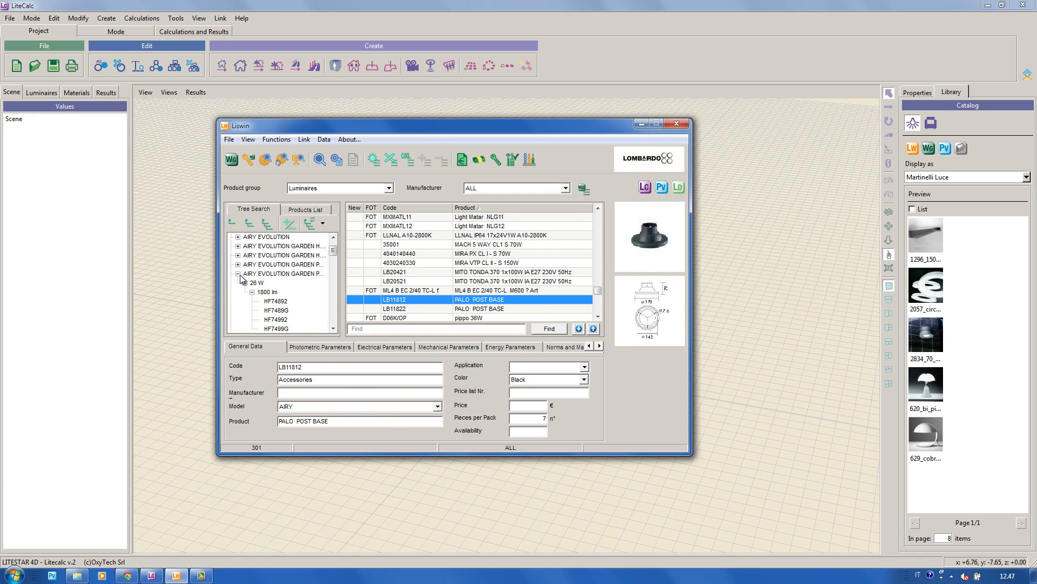
click(270, 302)
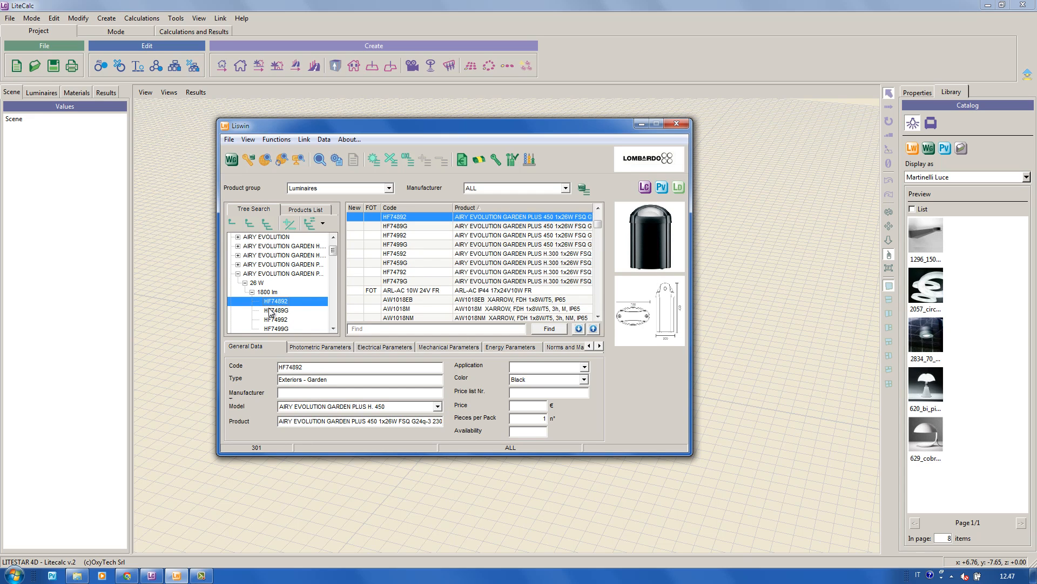
click(274, 310)
Find product 599 in the product list and display its general data
click(379, 328)
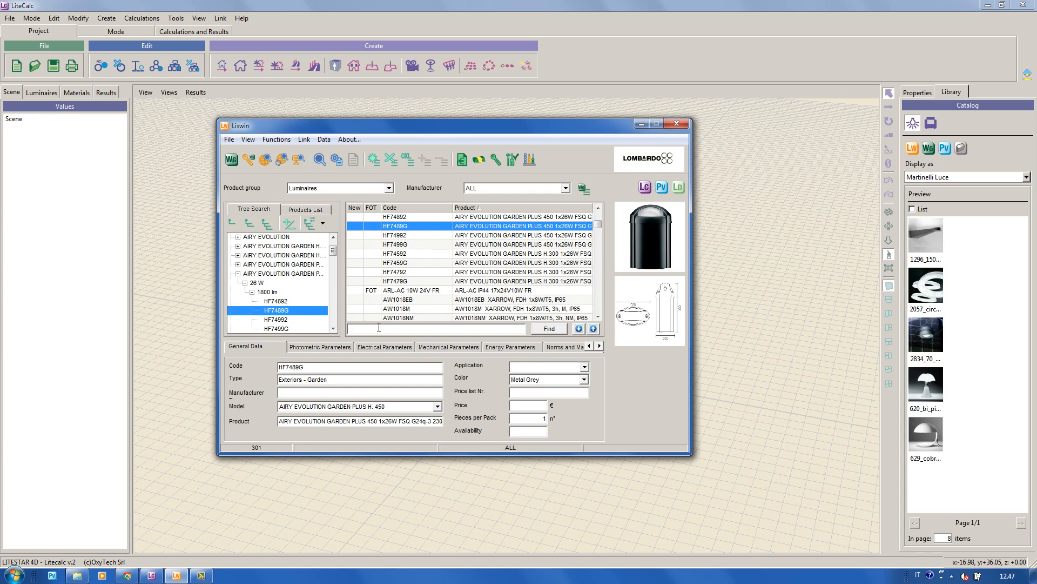
text(599)
click(550, 329)
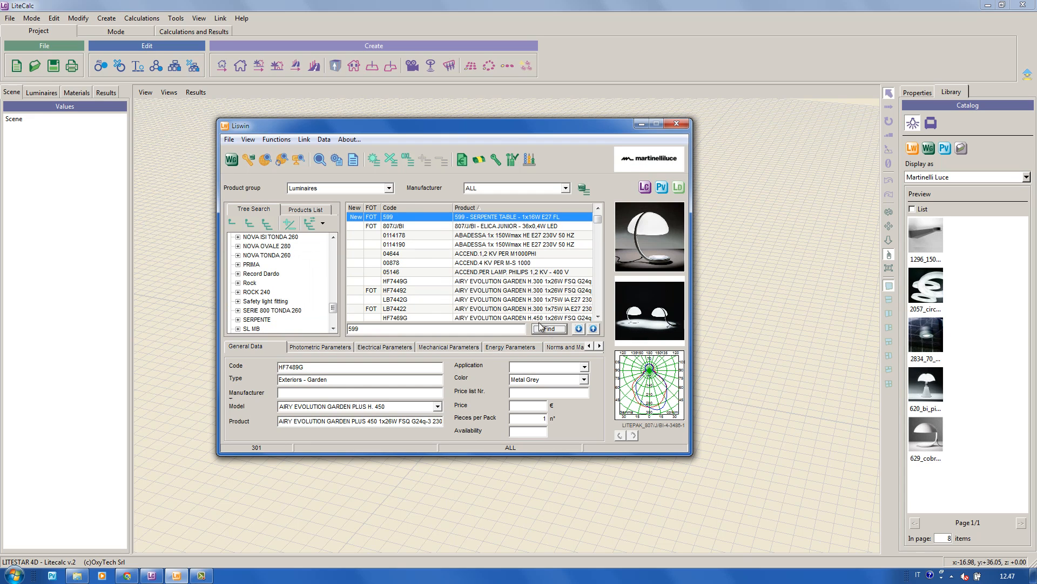
click(442, 218)
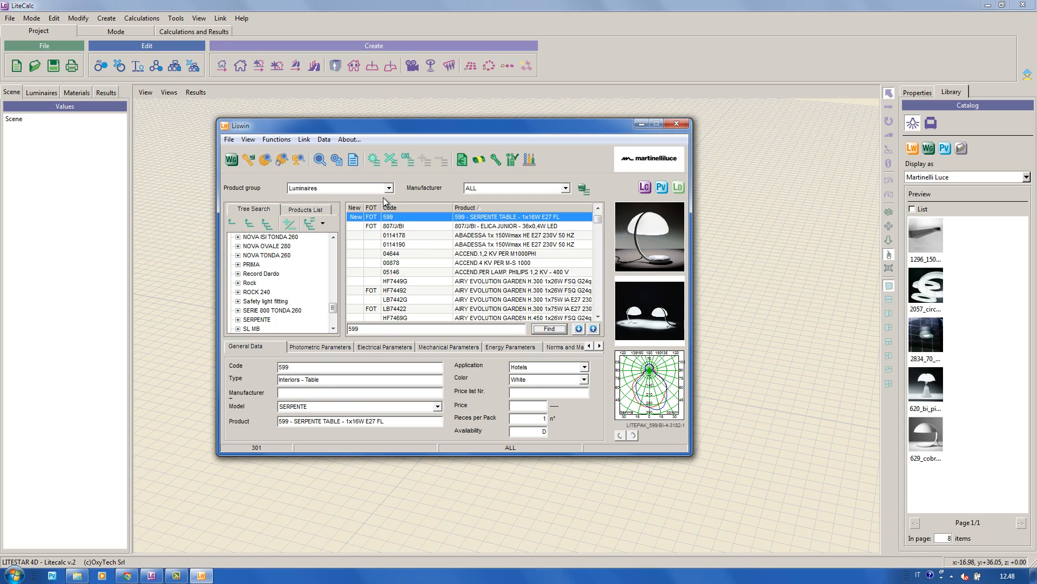
Run a cleared local parametric search for luminaires with a power of 55 W and view products 2875/J/BI and 2045
click(320, 159)
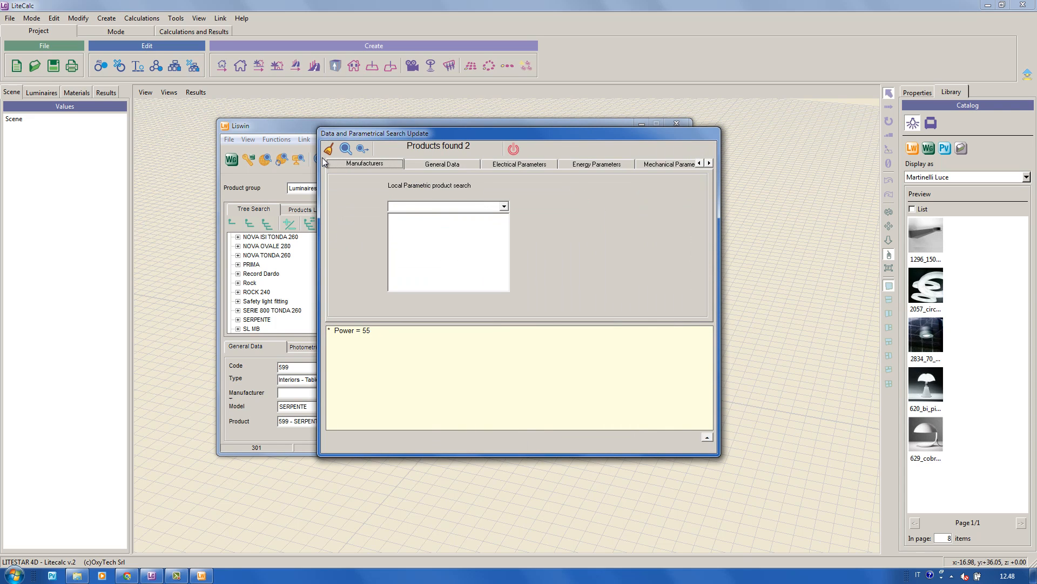
click(328, 149)
click(538, 161)
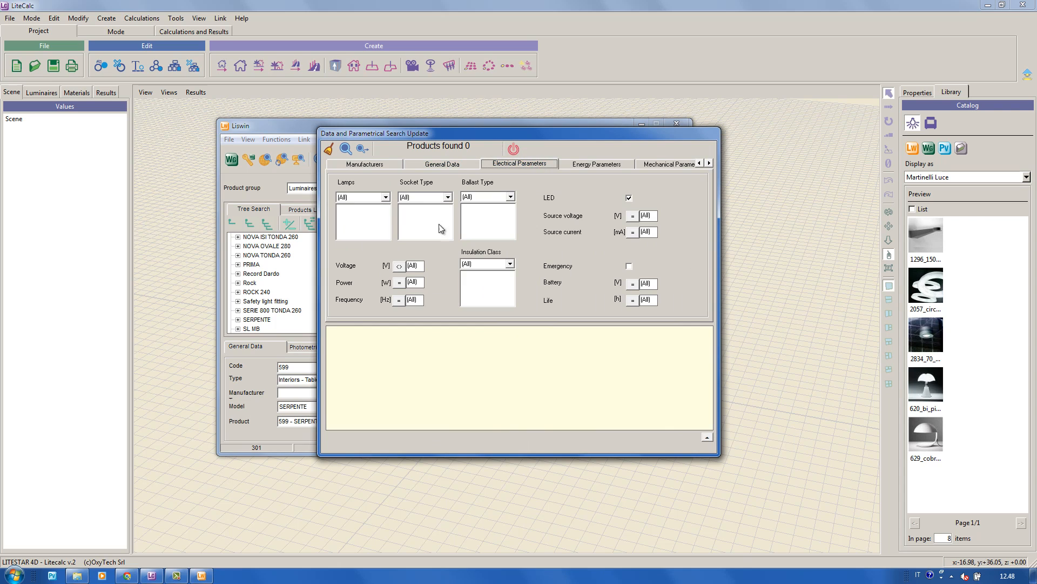
click(416, 282)
text(55)
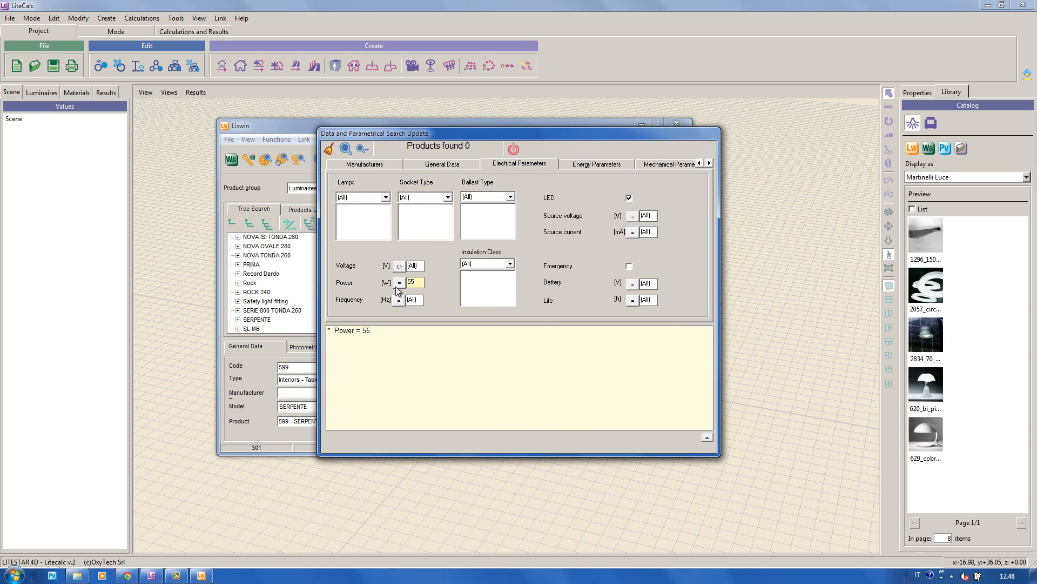
click(346, 148)
click(513, 151)
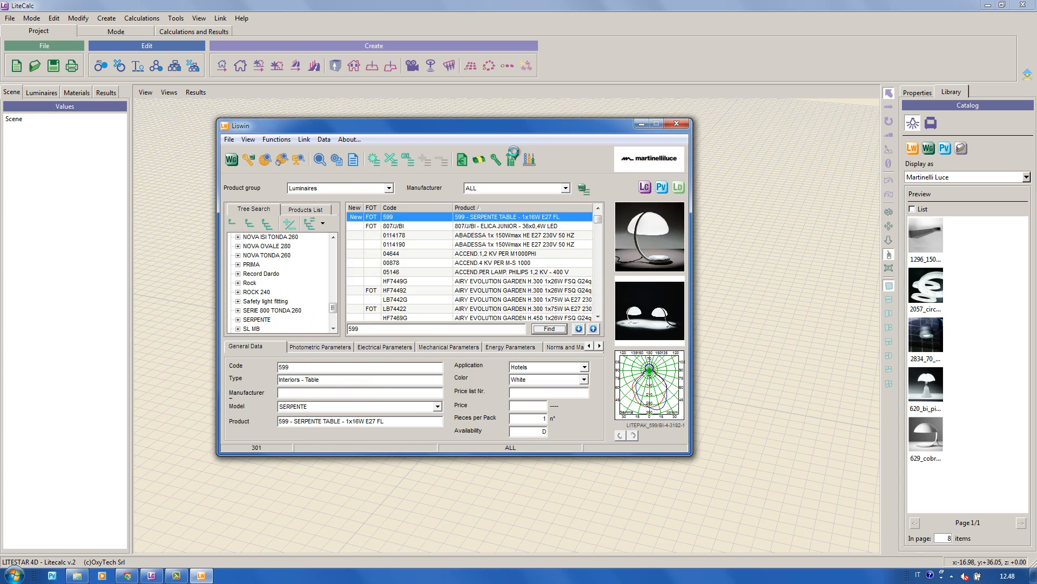
click(480, 226)
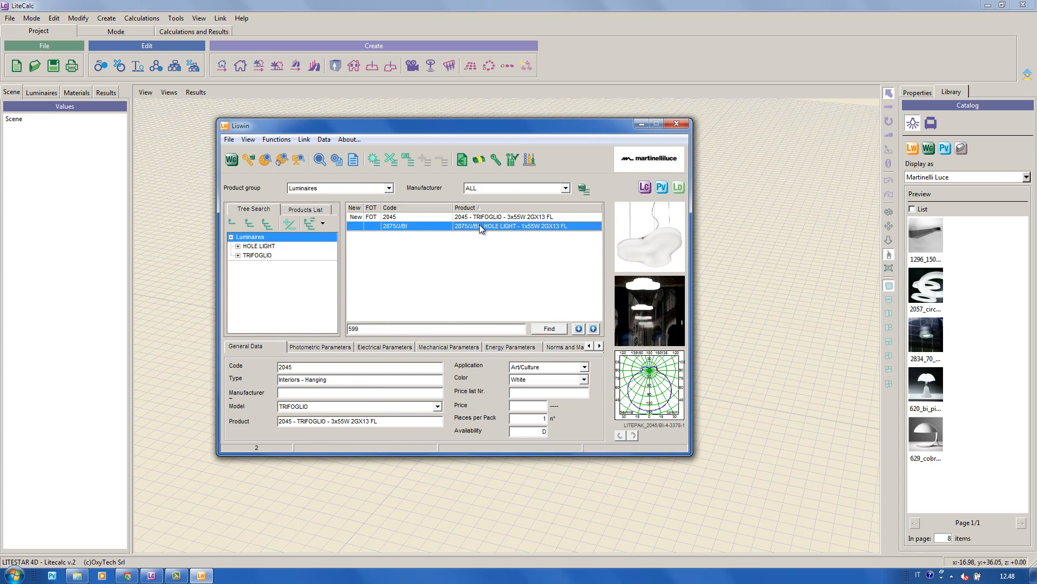
click(482, 217)
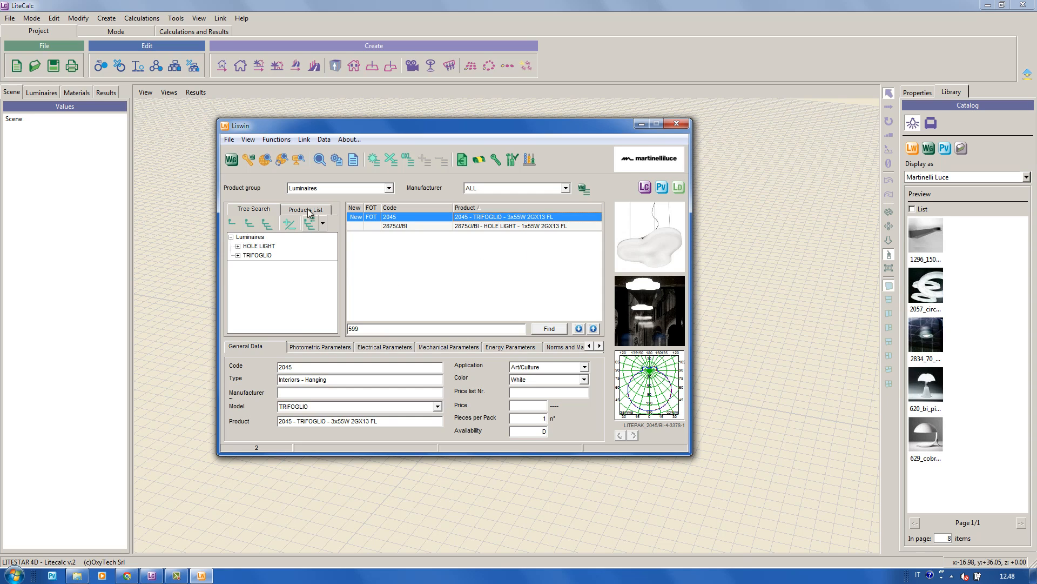
Clear the criteria of the ECOD web product search and set the power to 55 W
click(265, 163)
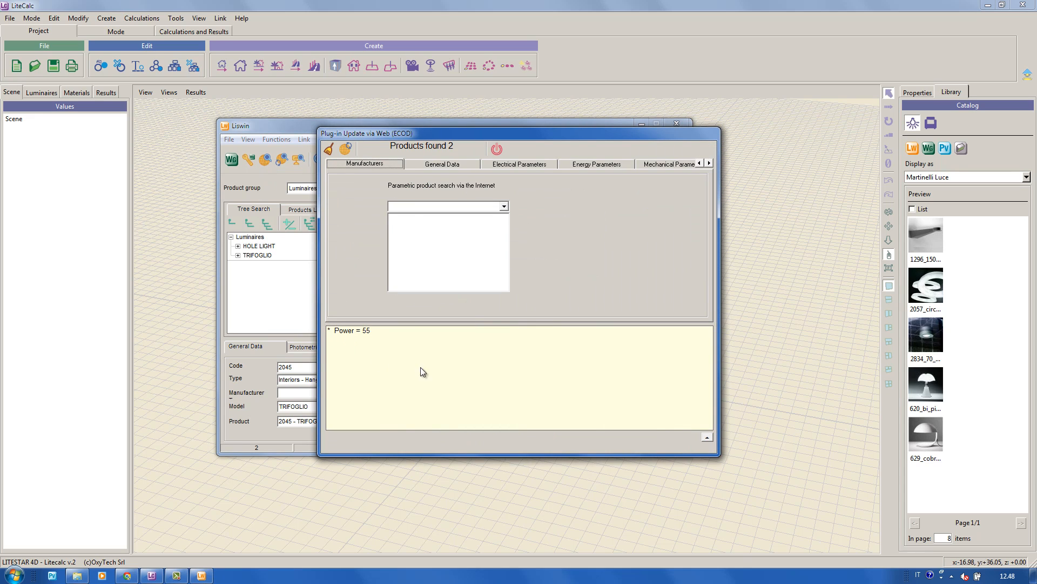
click(329, 147)
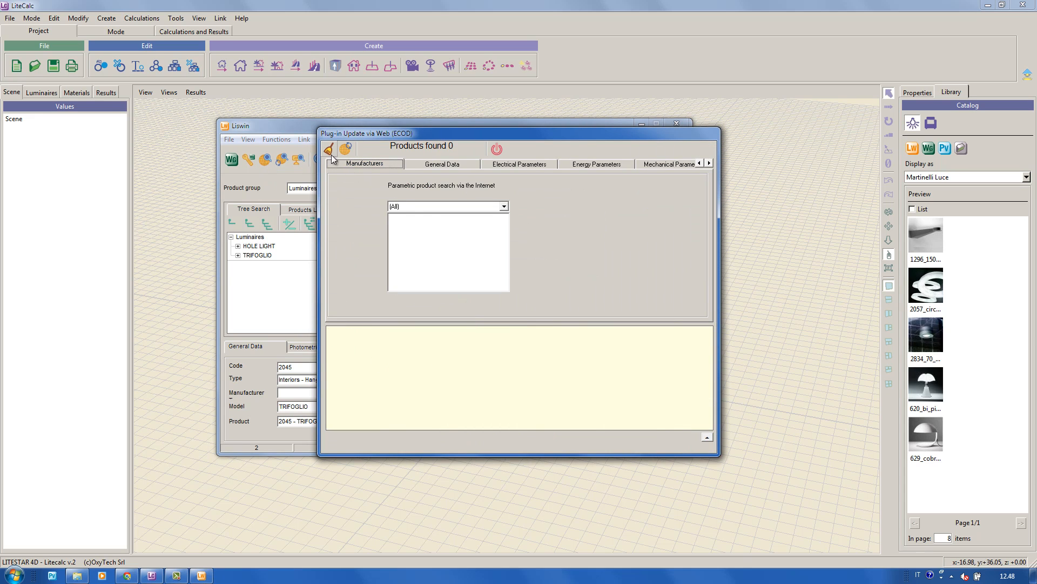
click(424, 204)
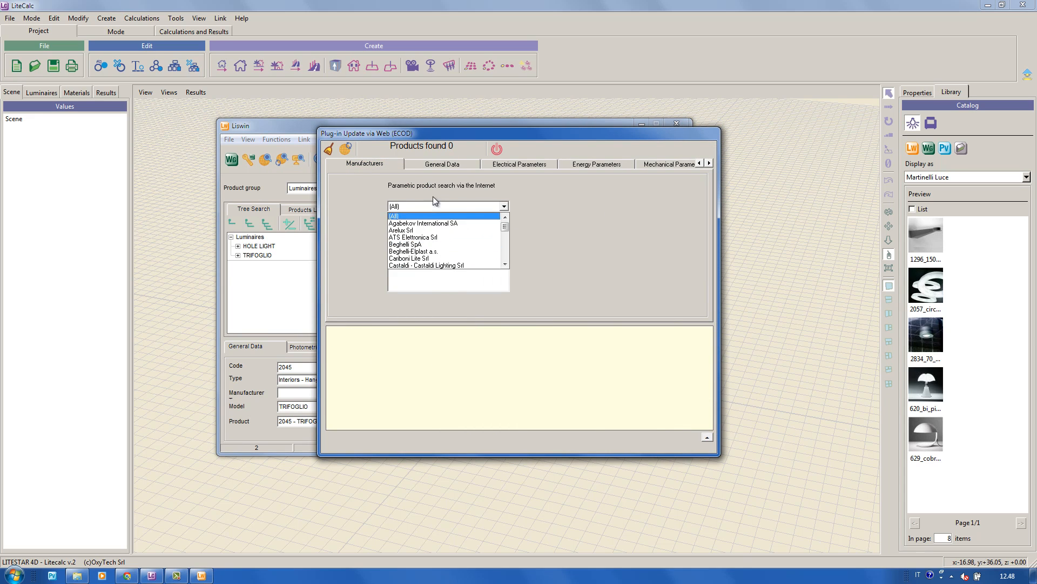
click(448, 166)
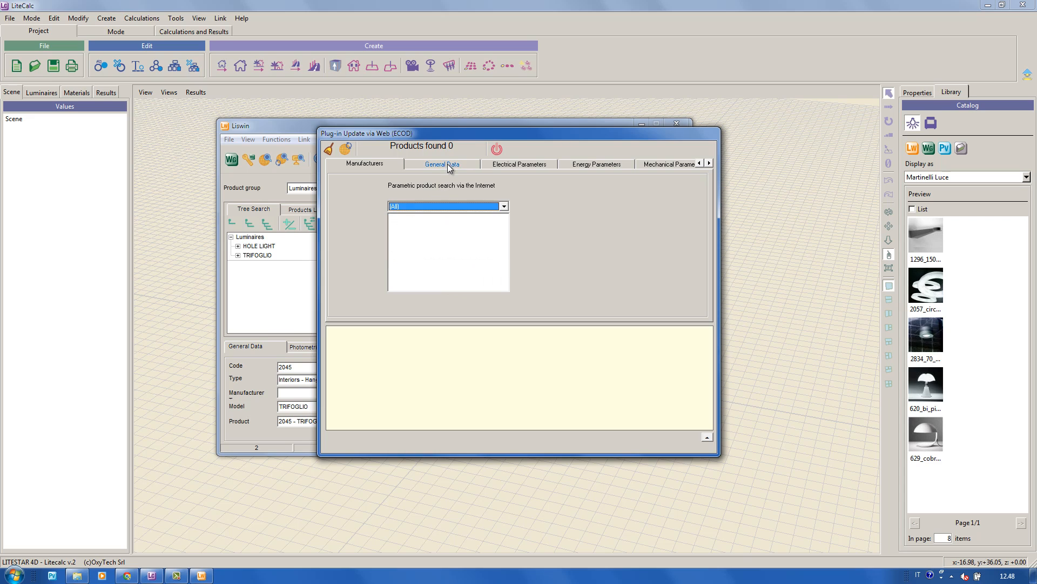
click(541, 164)
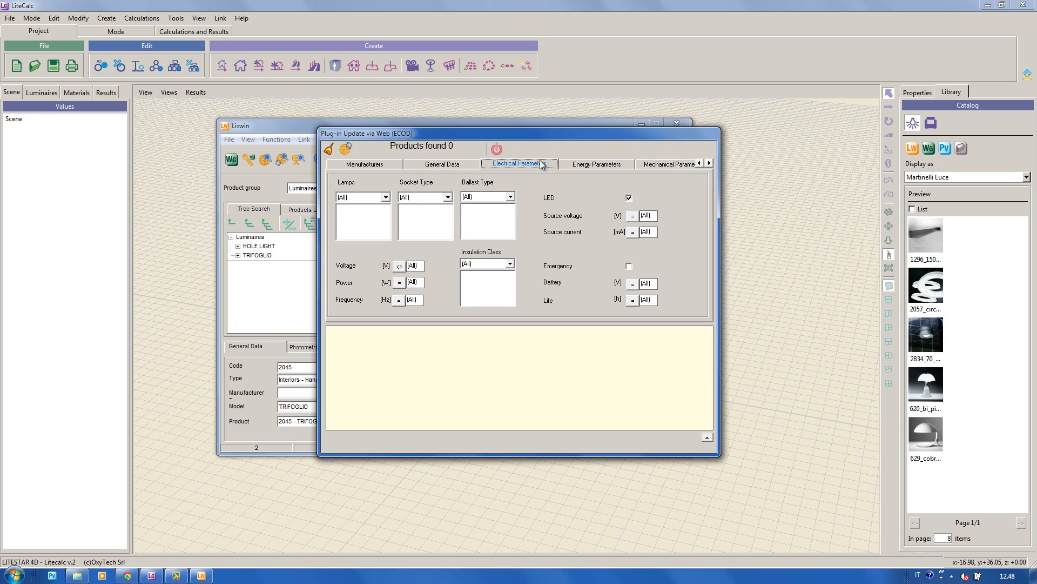
click(423, 282)
text(55)
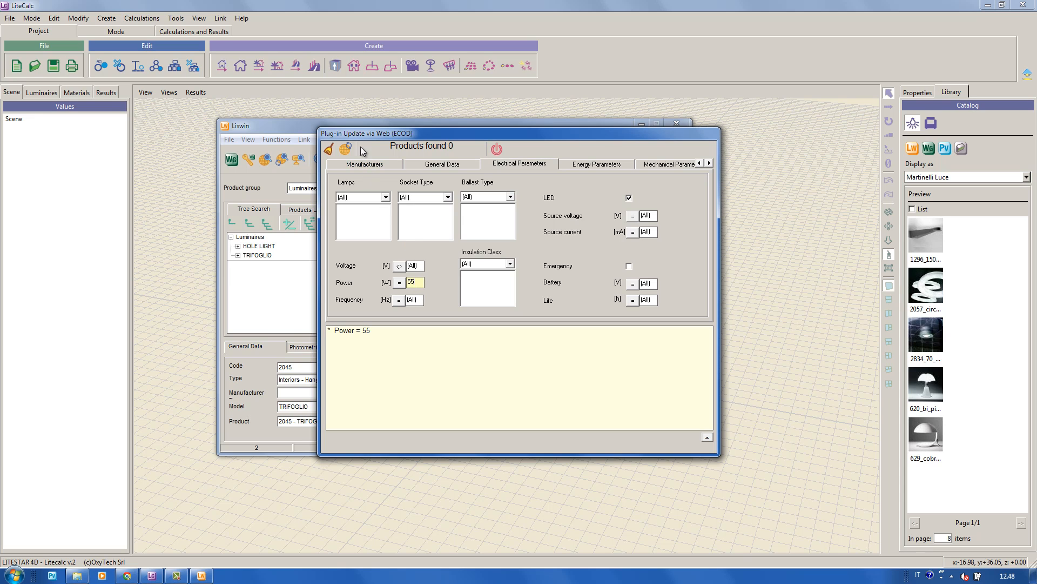
Open the download options for the web product update, cancel the update and leave the web search
click(345, 149)
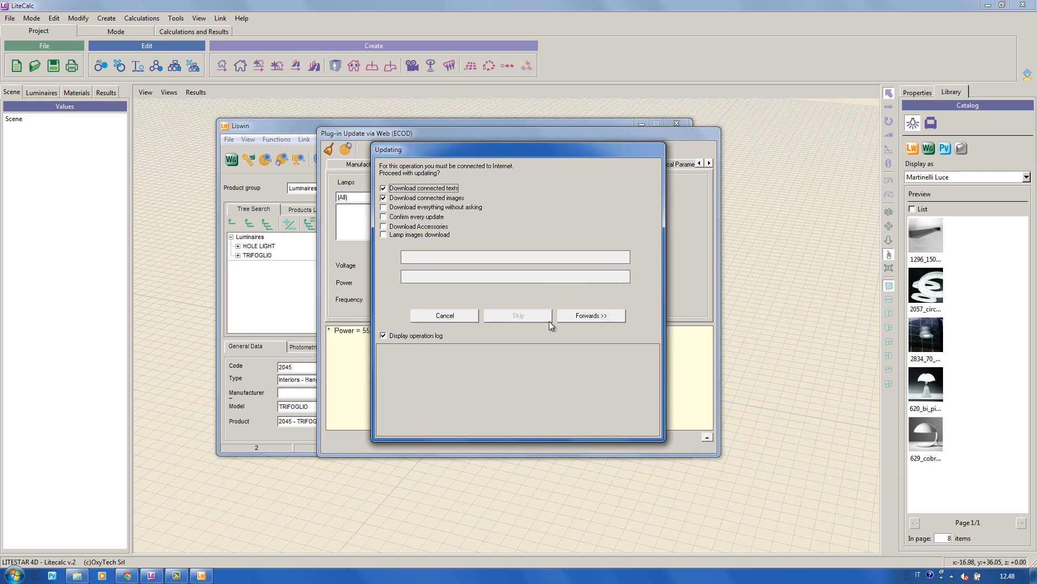
click(453, 316)
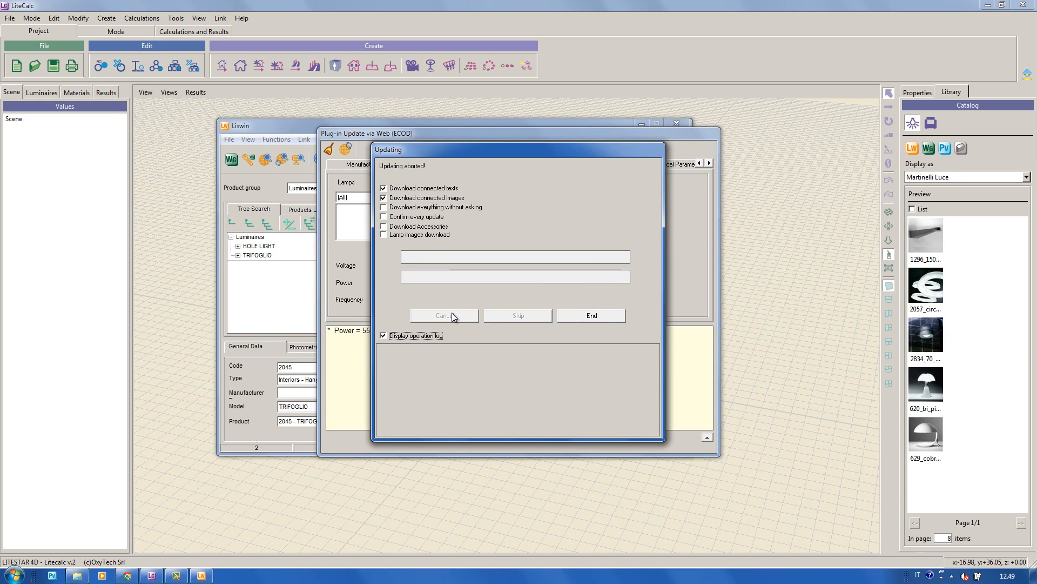
click(592, 316)
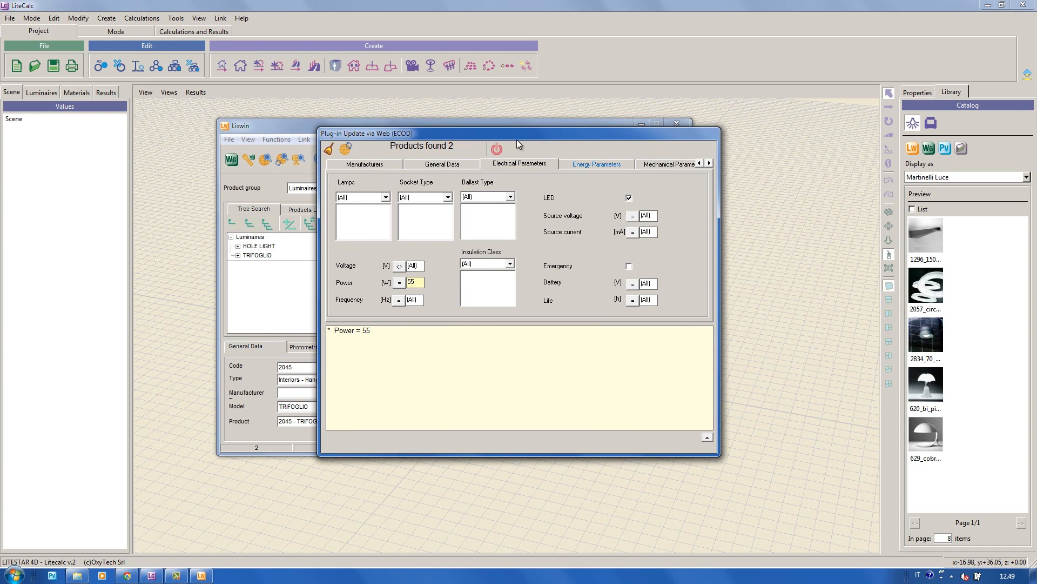
click(497, 148)
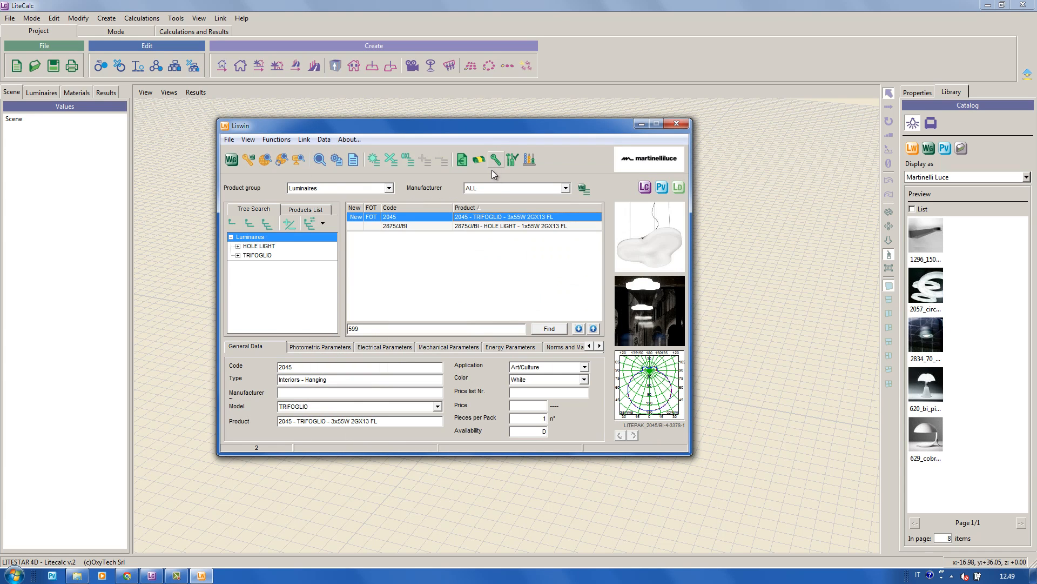
Reload the product list for ALL manufacturers
click(496, 187)
click(493, 198)
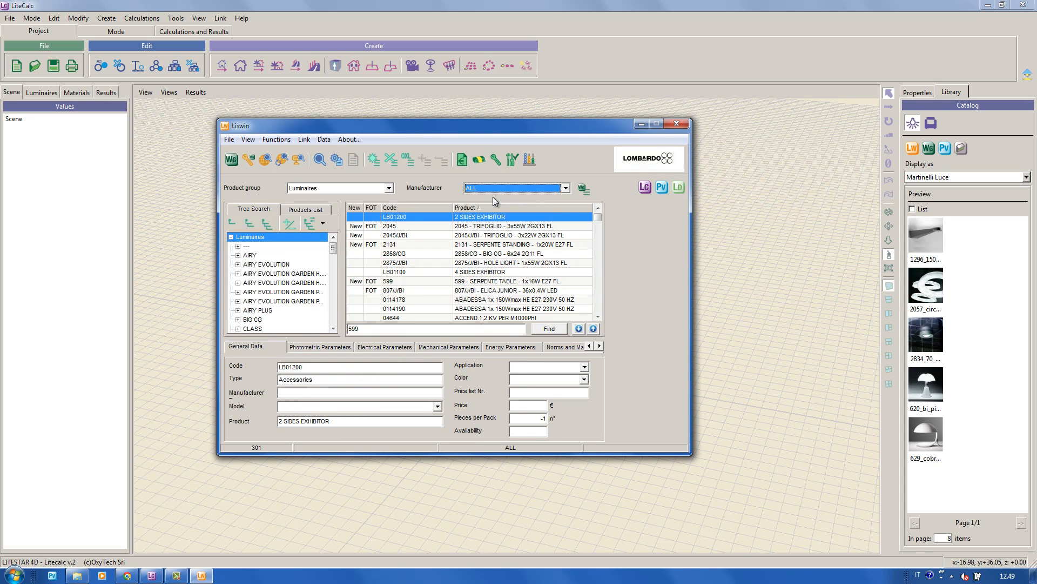
Review the Liswin settings, including the PrintColor1 colour choice for the technical data sheet, and cancel without changes
click(229, 140)
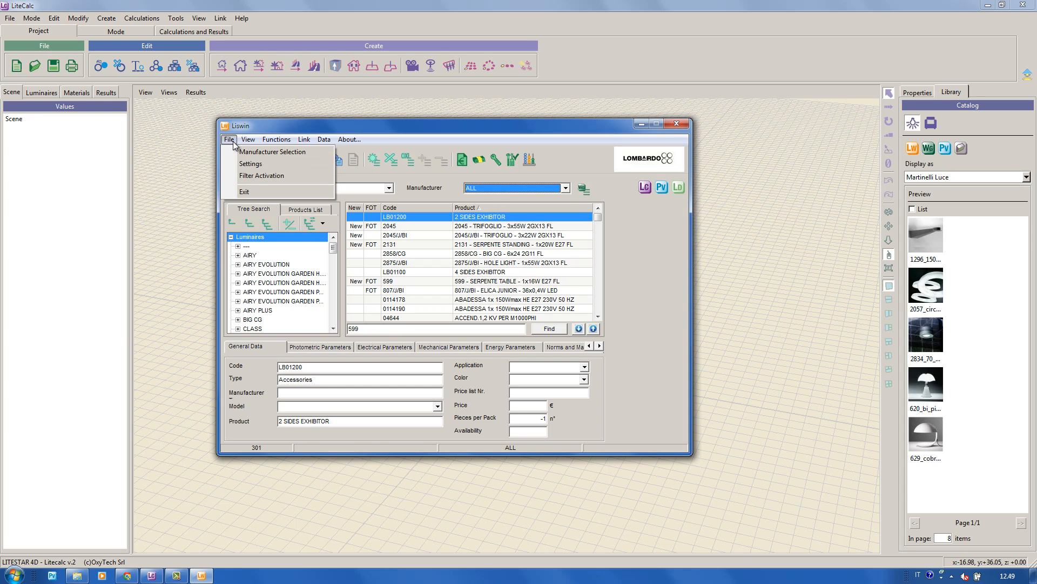
click(236, 162)
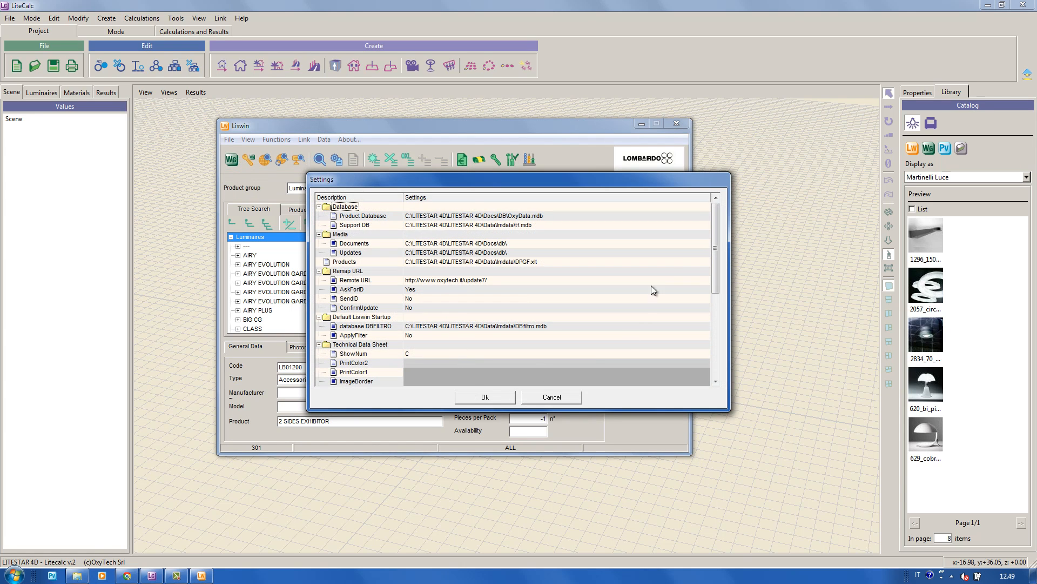
drag(715, 242, 714, 280)
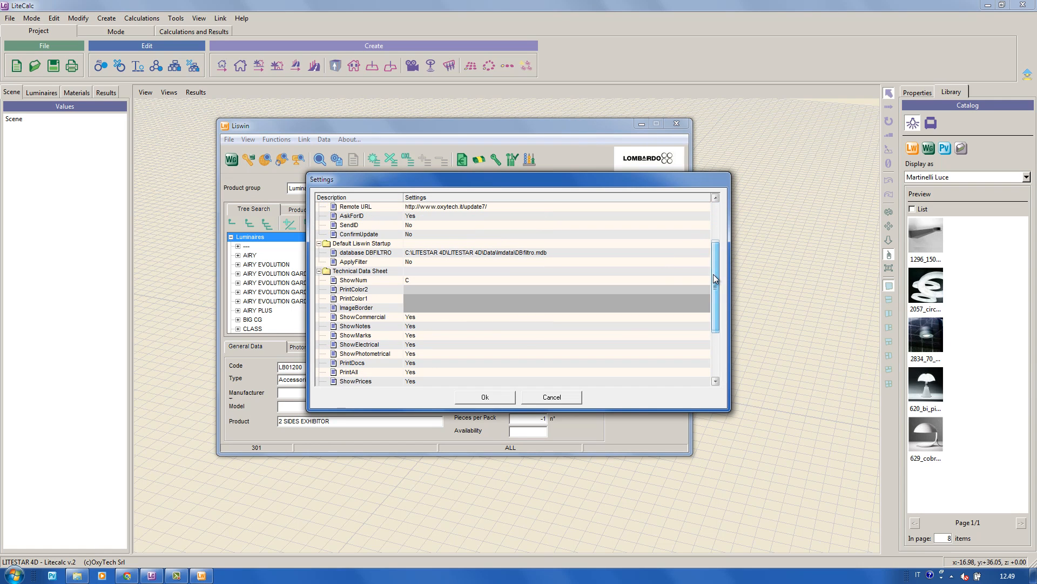
double_click(451, 298)
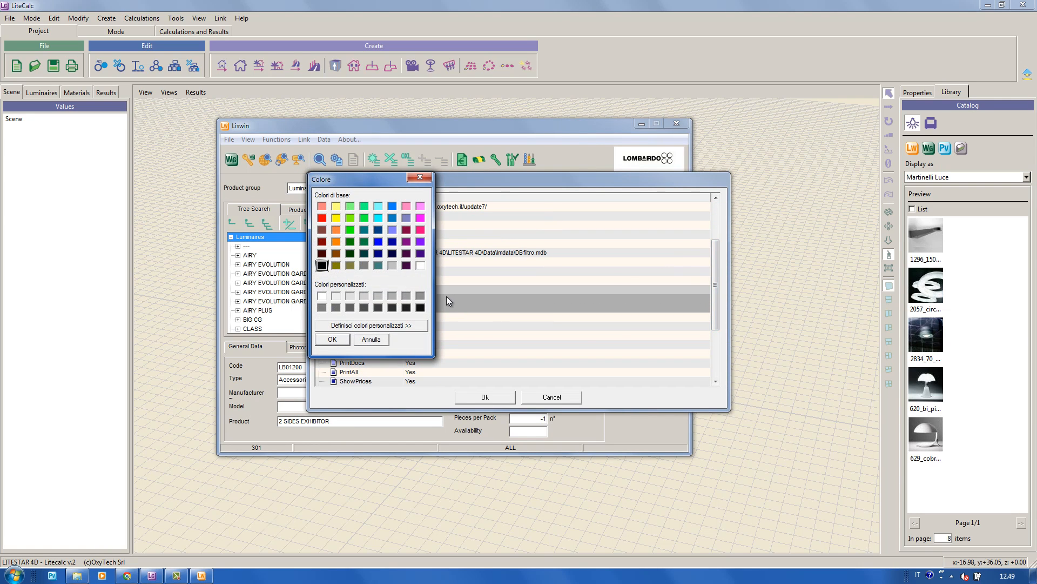
click(381, 339)
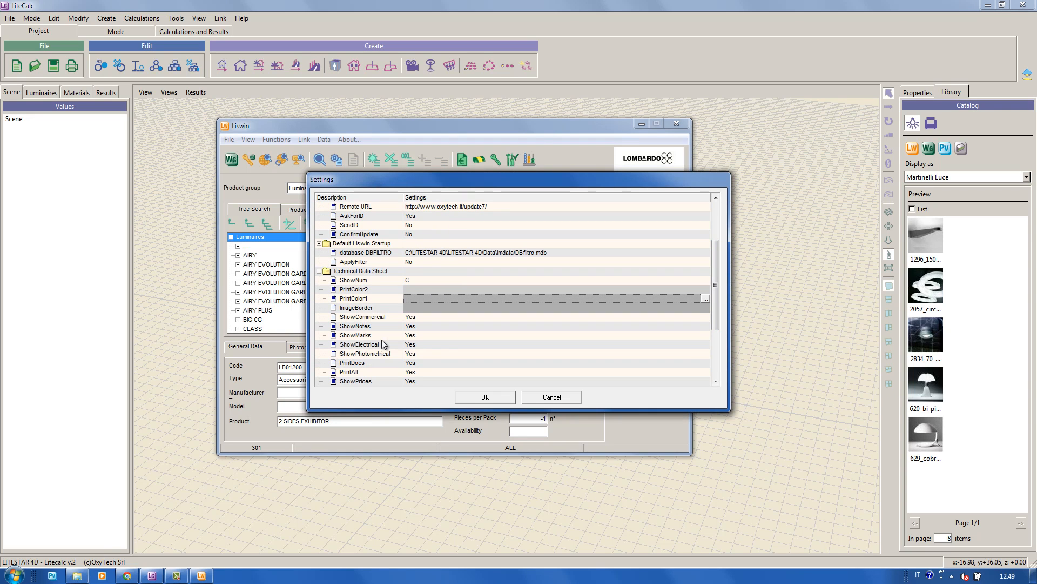
click(548, 400)
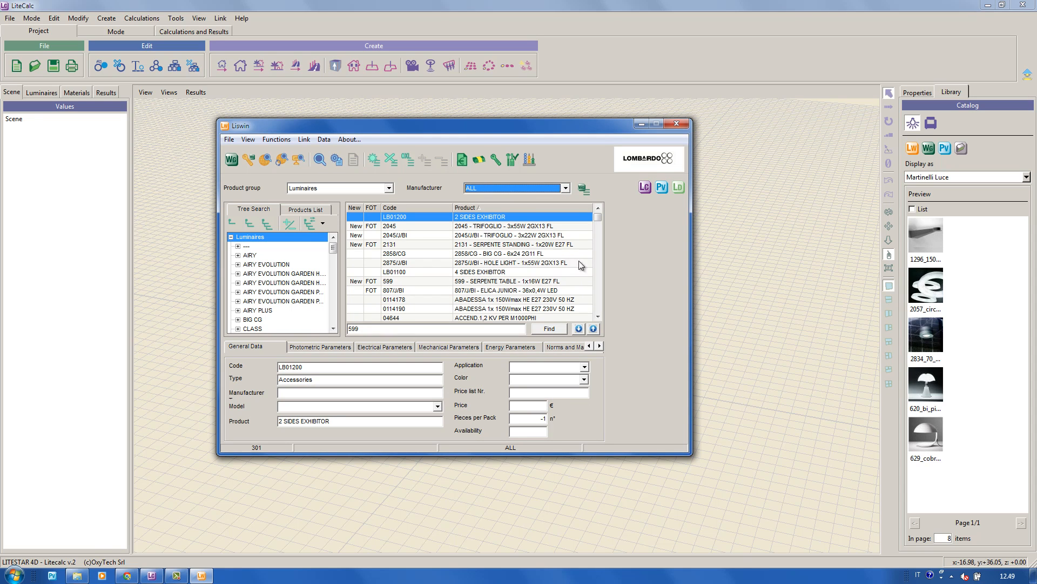
Open the Lisdat catalog data manager and move its window over the product catalog
click(679, 188)
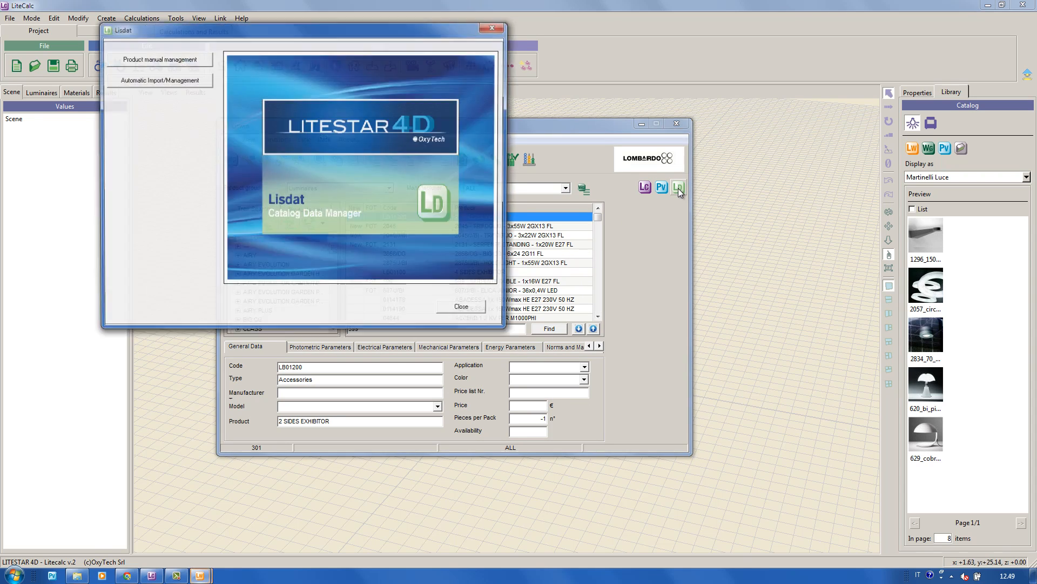
drag(413, 30, 441, 132)
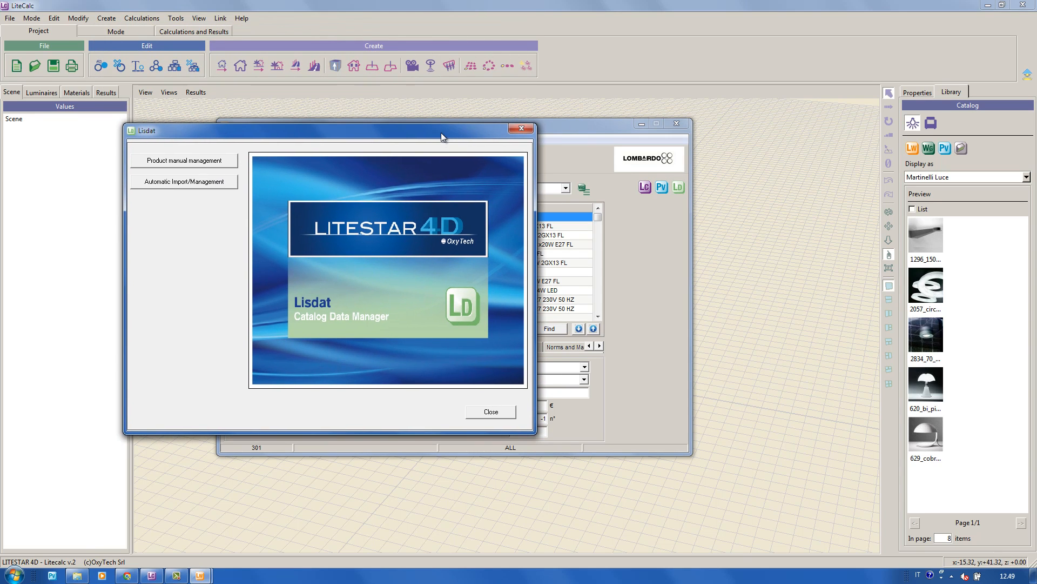
Add a manufacturer with company and data folder 000 and product type Luminaires through Lisdat's automatic import/management, and close Lisdat
click(200, 184)
click(197, 177)
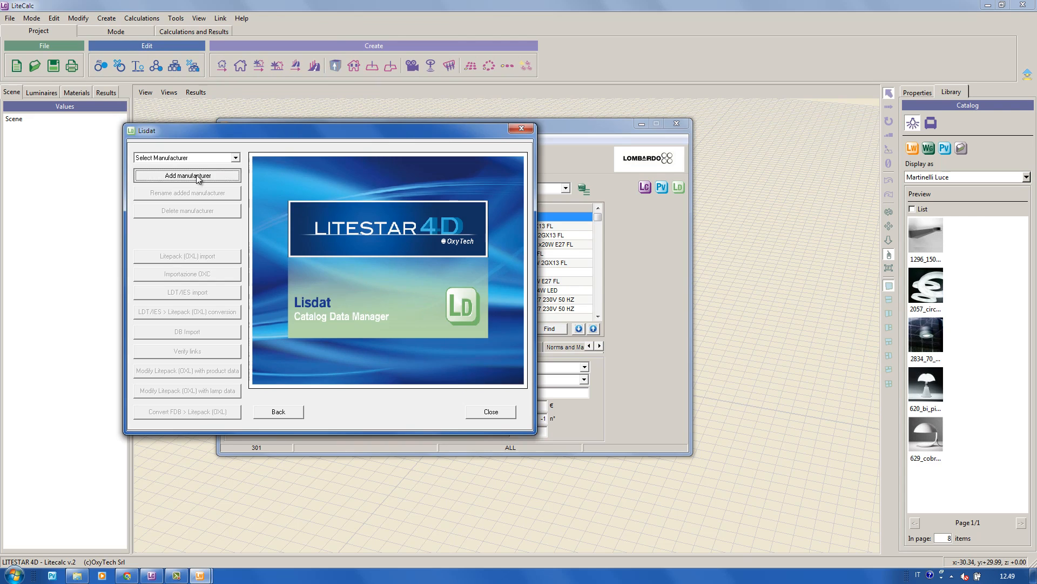
text(000)
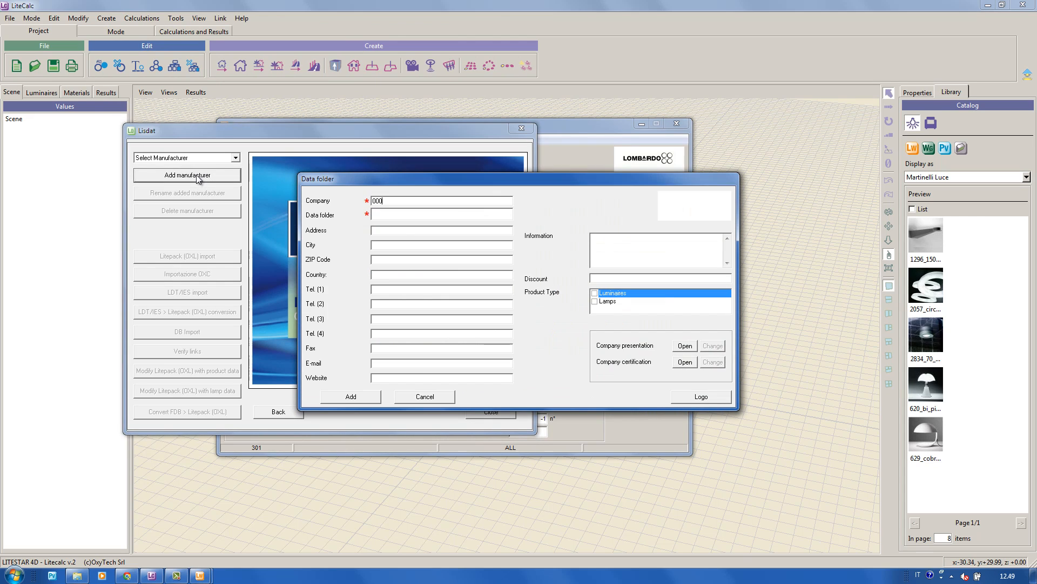
click(413, 213)
text(000)
click(594, 293)
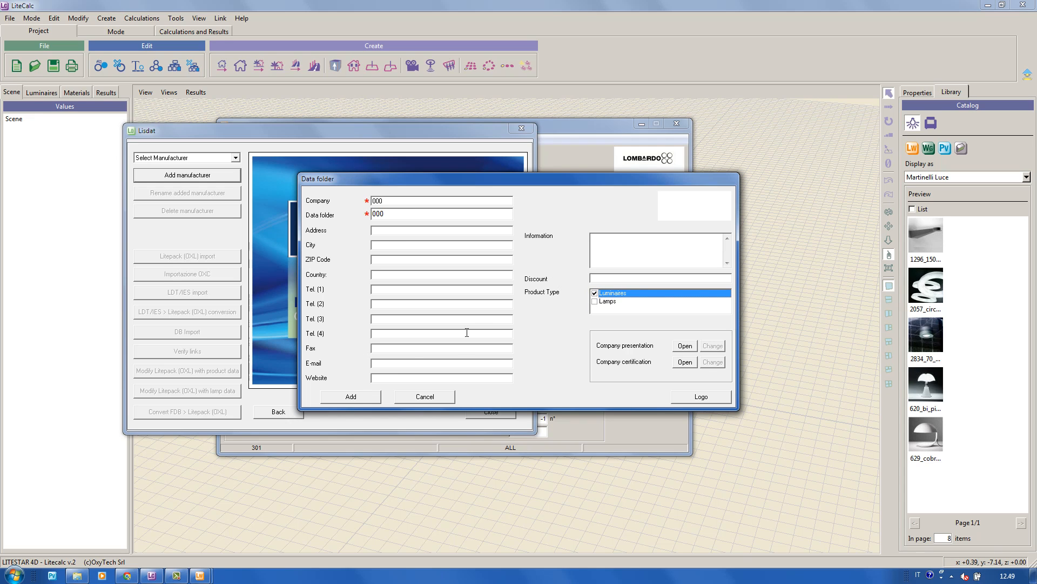
click(358, 397)
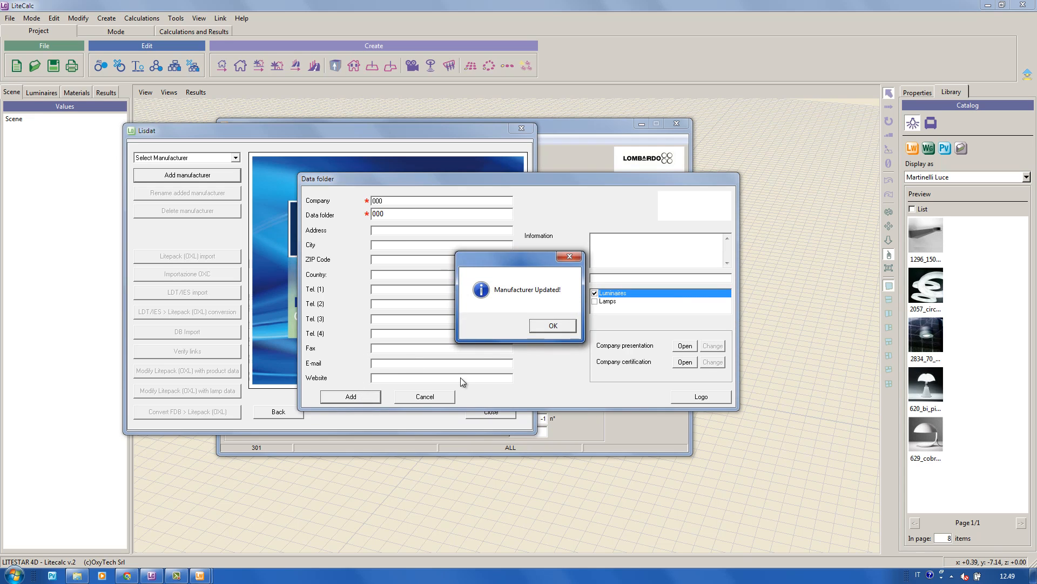
click(555, 325)
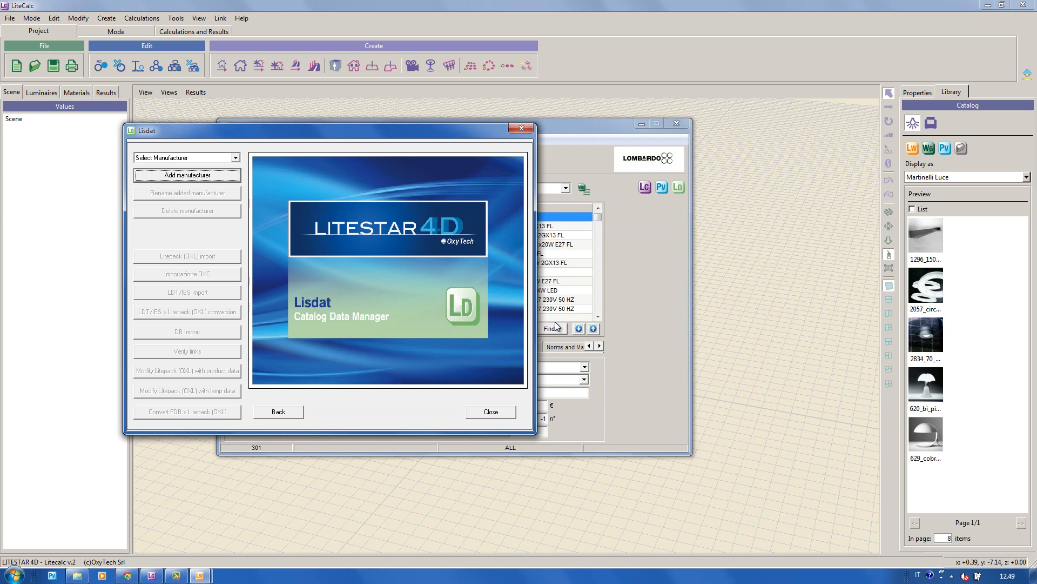
click(508, 411)
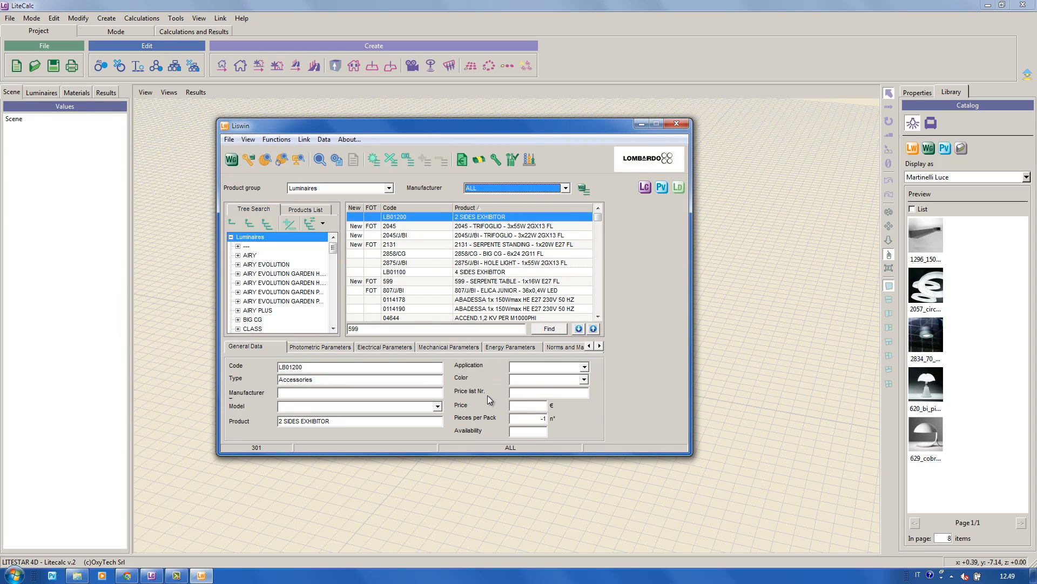
Confirm manufacturer 000 in the WebCatalog selection and filter the product list to manufacturer 000
click(582, 190)
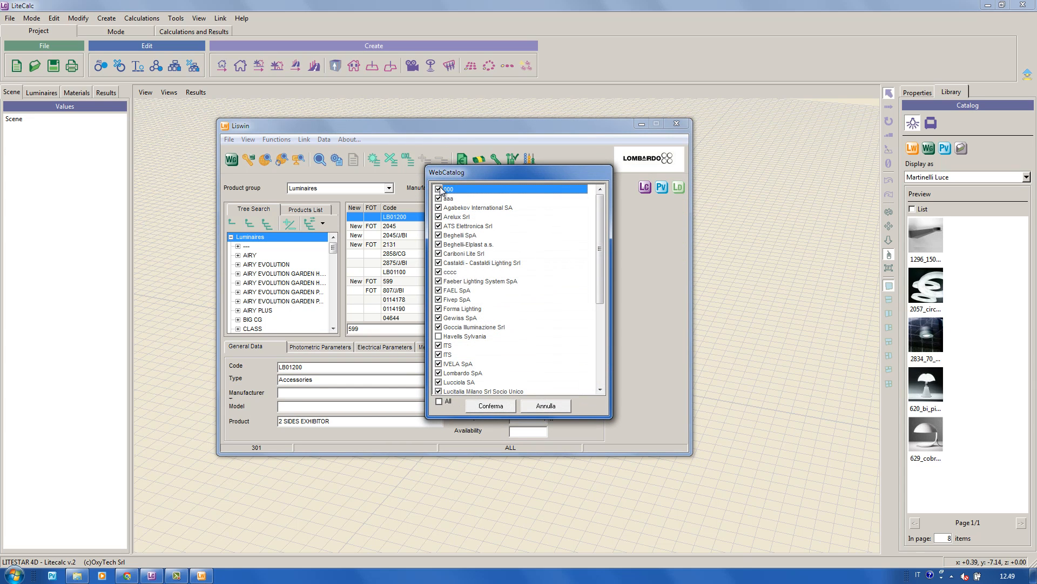
click(490, 405)
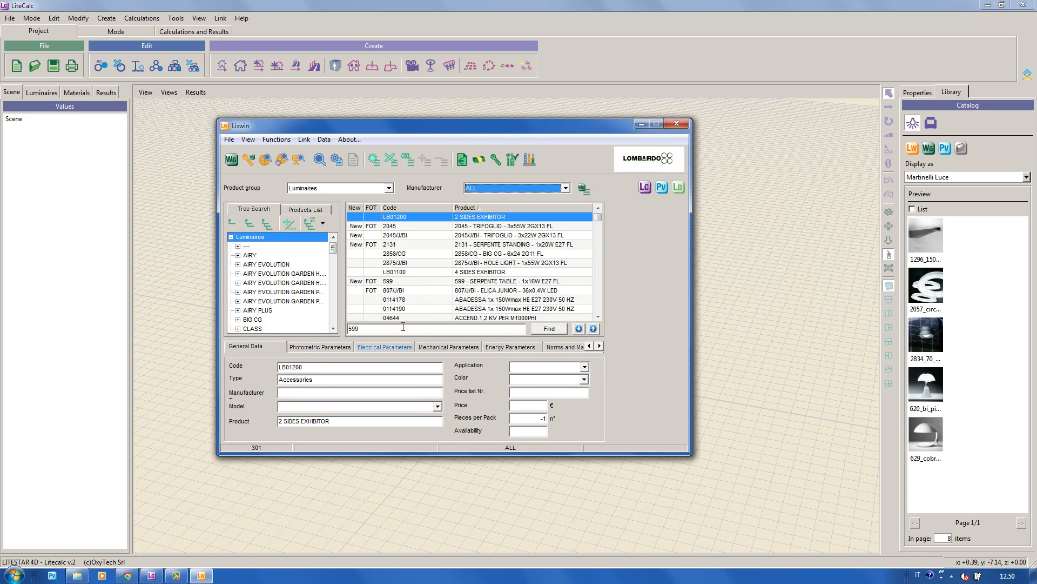
click(476, 193)
click(481, 206)
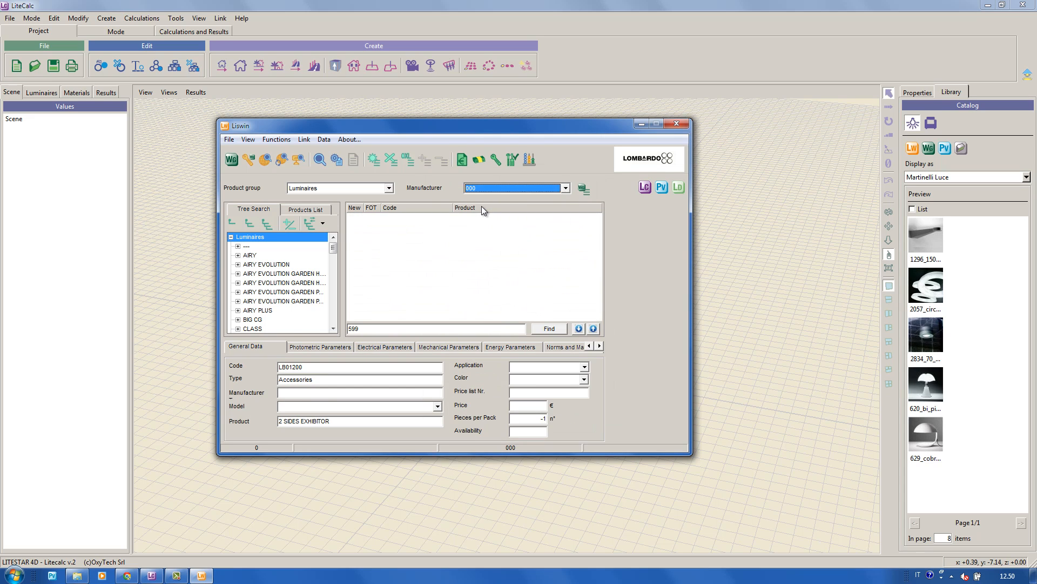
Import 6358.LDT from the Basi fotometrie folder into the 000 catalog with the ILCOS lamp code LED
click(84, 576)
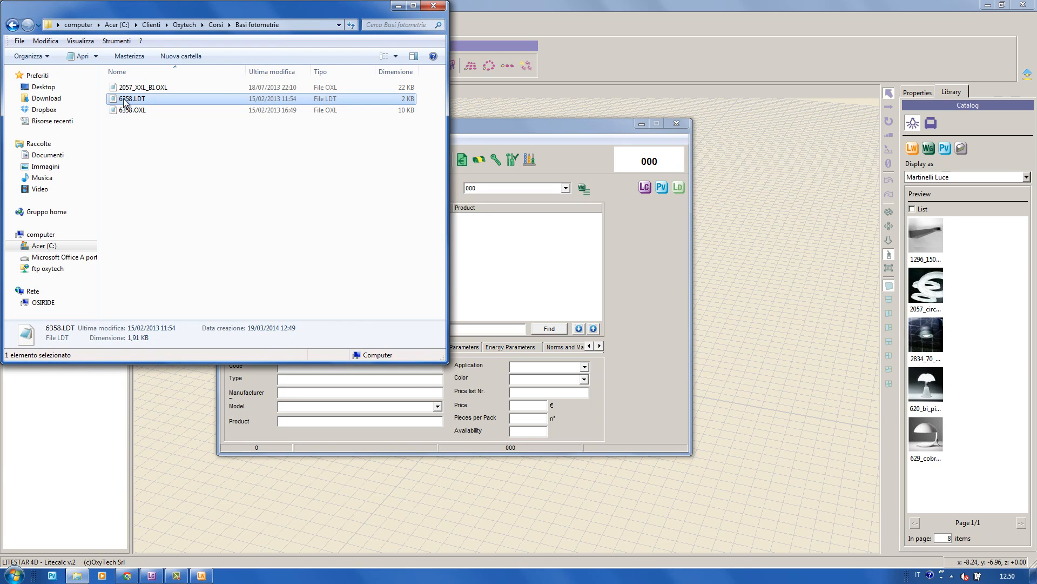
drag(125, 103, 556, 261)
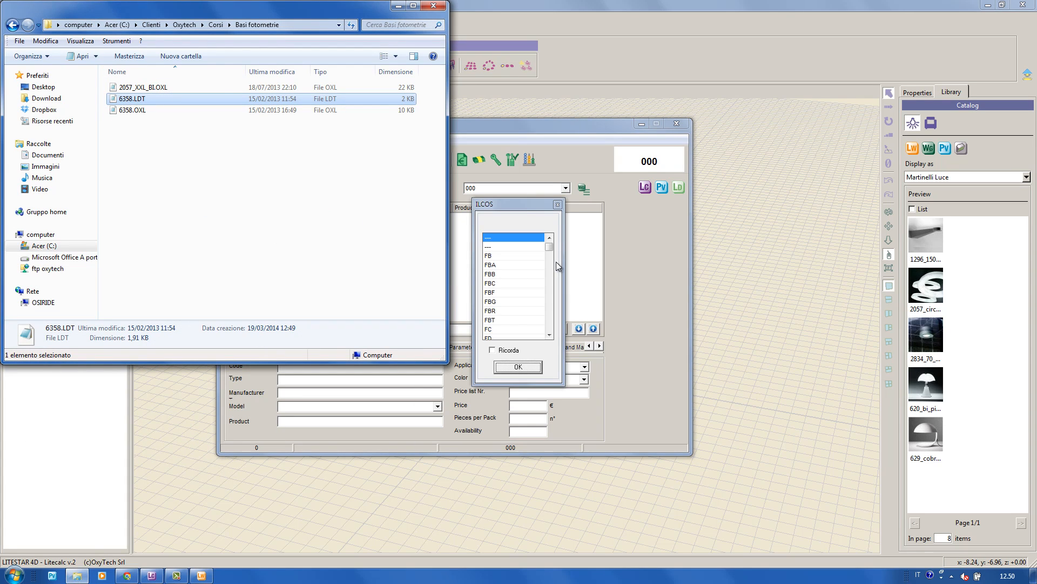
click(549, 334)
drag(550, 335, 551, 337)
click(513, 257)
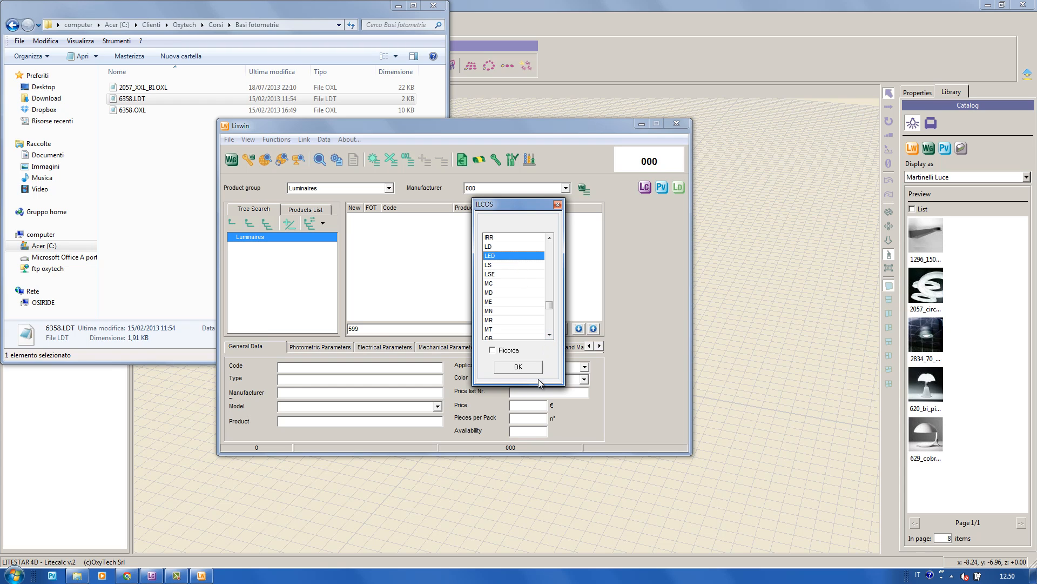
click(523, 369)
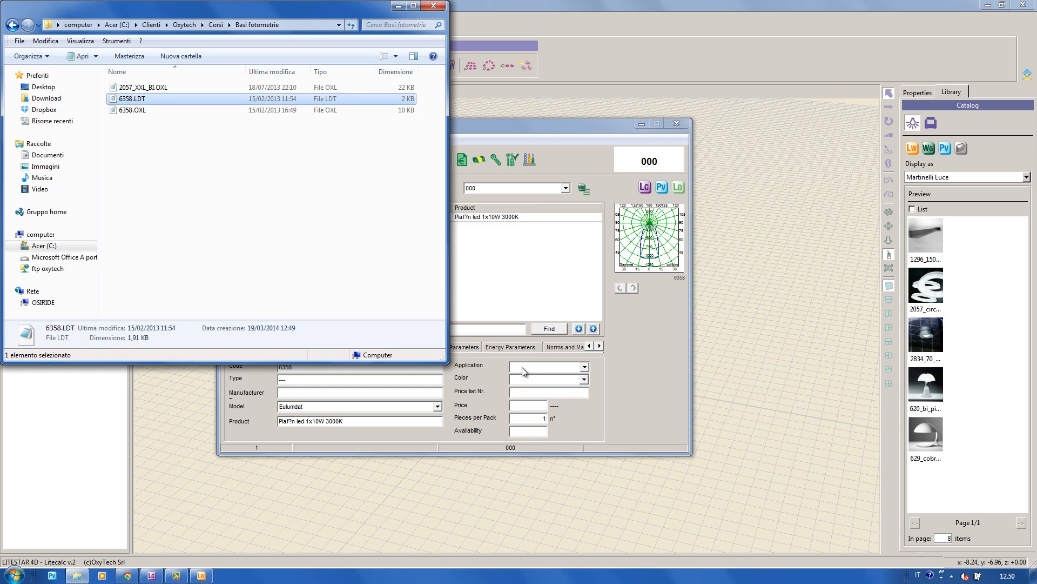
click(399, 5)
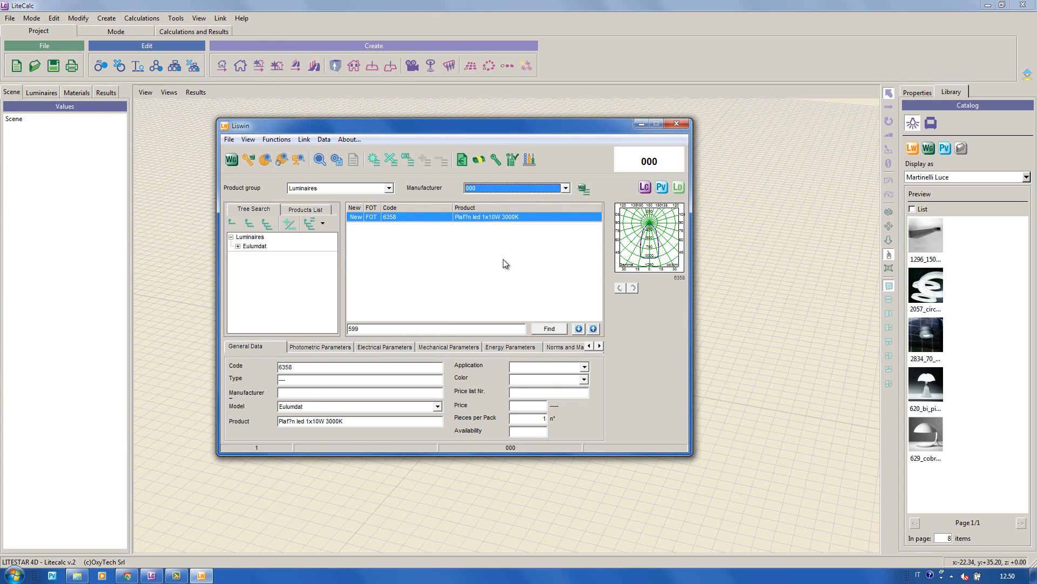
List the products of ALL manufacturers and open the data sheet of the ABADESSA product with code 0114190
click(508, 188)
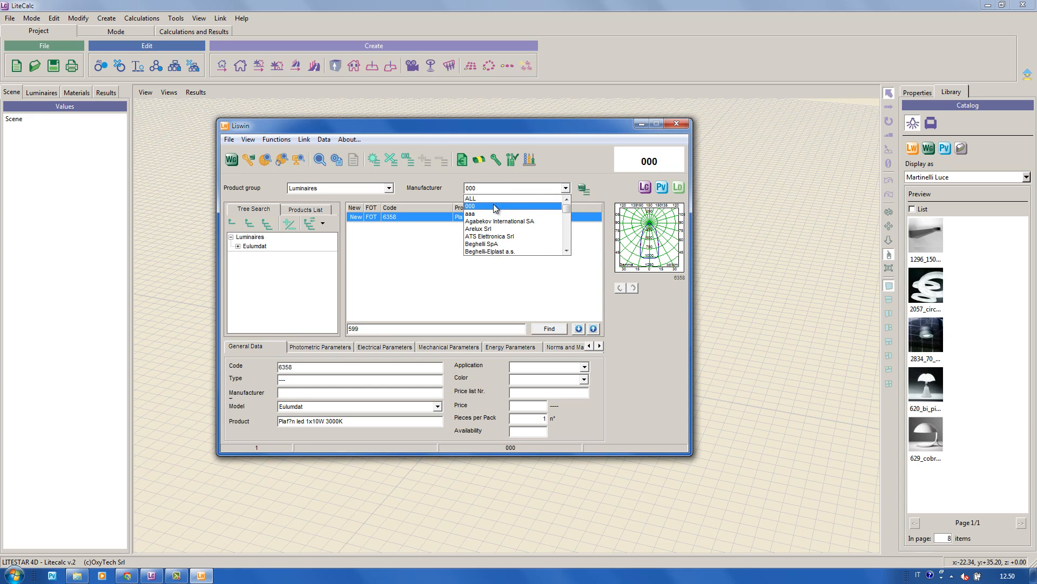
click(494, 199)
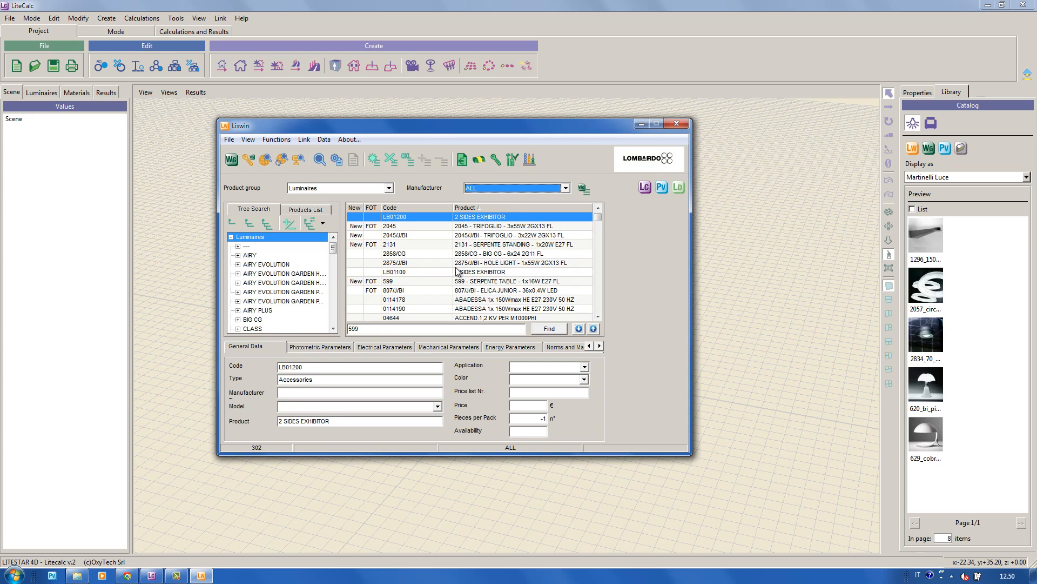
double_click(494, 308)
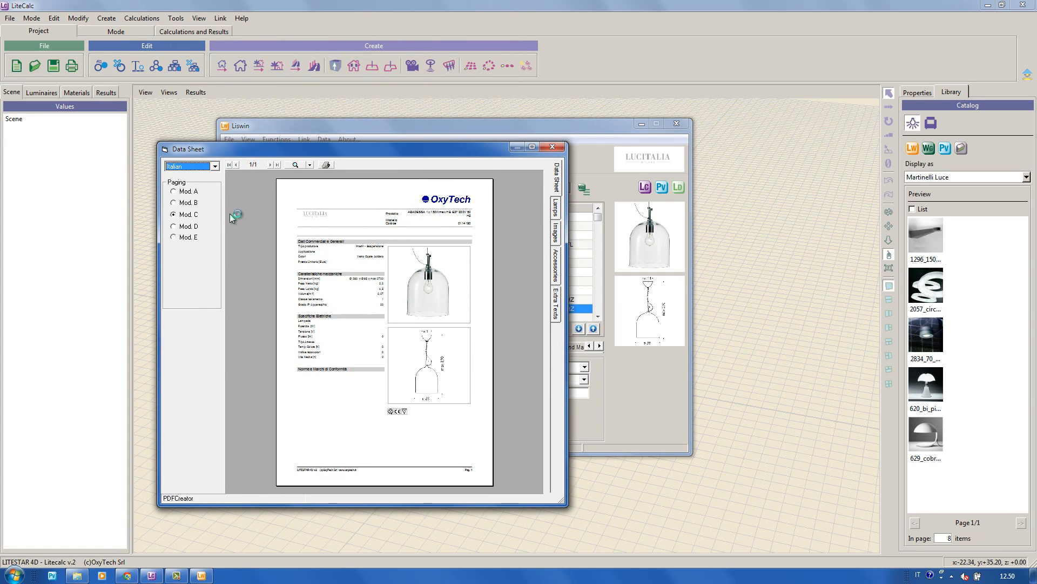
Set the data sheet's paging to Mod. A and its language to English
click(187, 203)
click(185, 192)
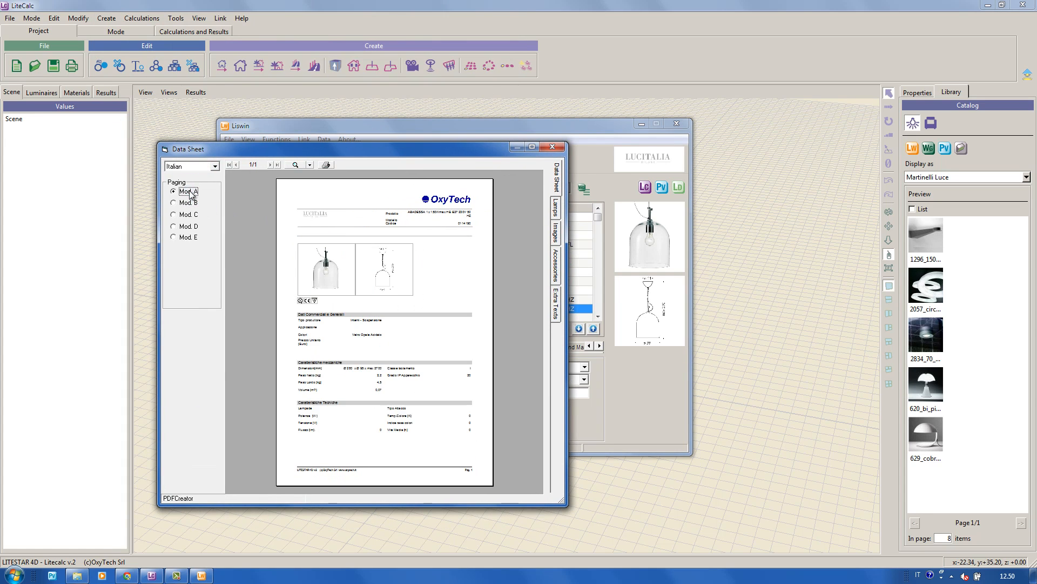
click(214, 167)
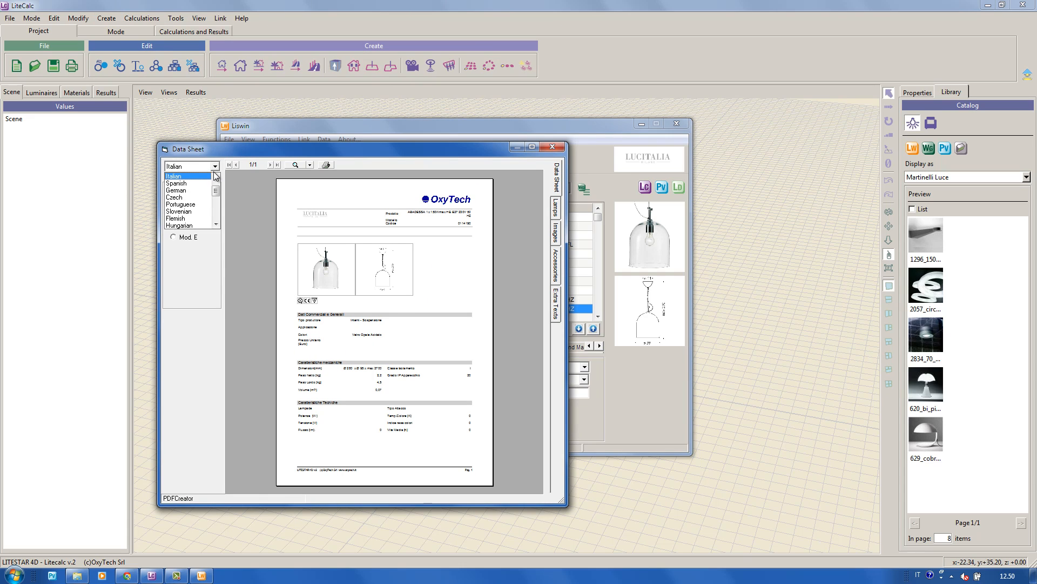
scroll(216, 187, up, 2)
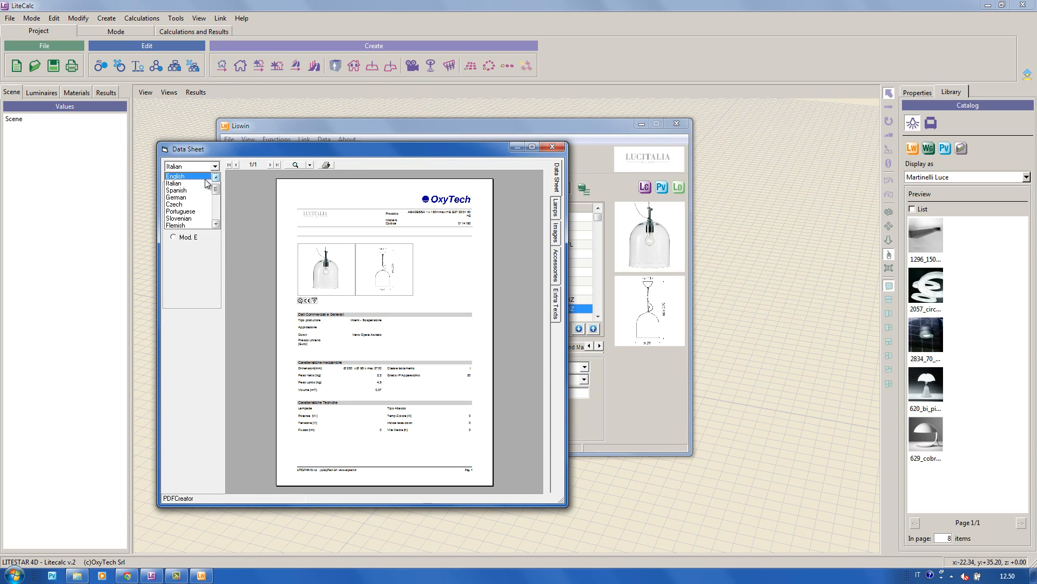
click(208, 183)
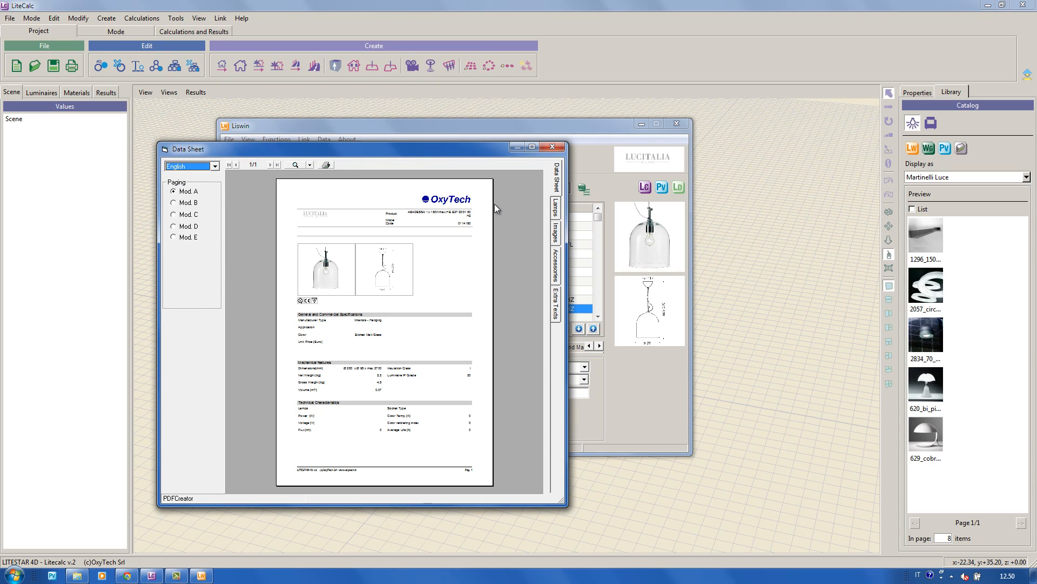
Exclude the ABADESSADSG.JPG image from the data sheet and add the extra texts Ref. 000 and Assembly instructions gggfddss
click(556, 234)
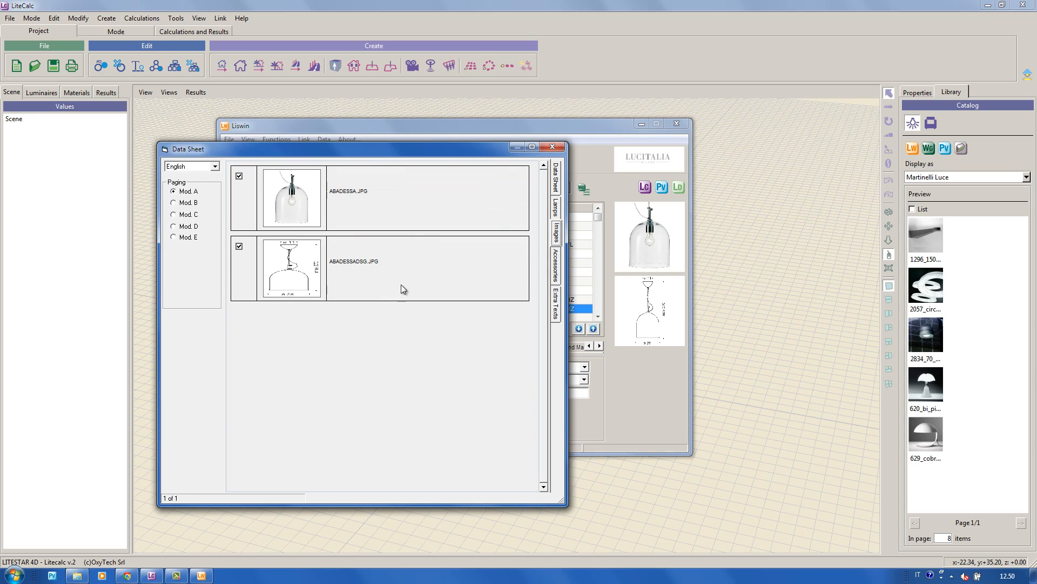
click(239, 247)
click(557, 310)
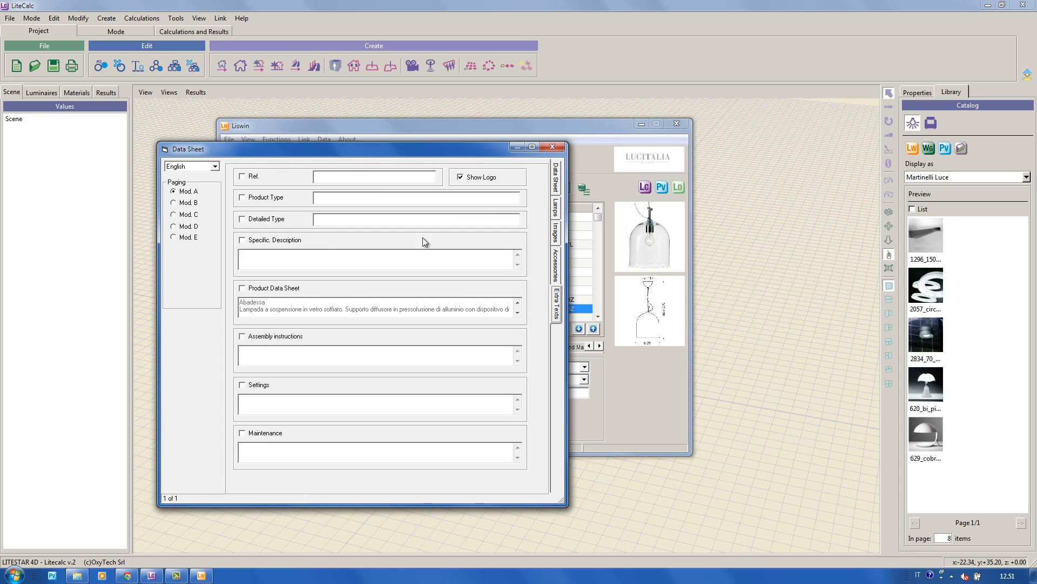
click(242, 176)
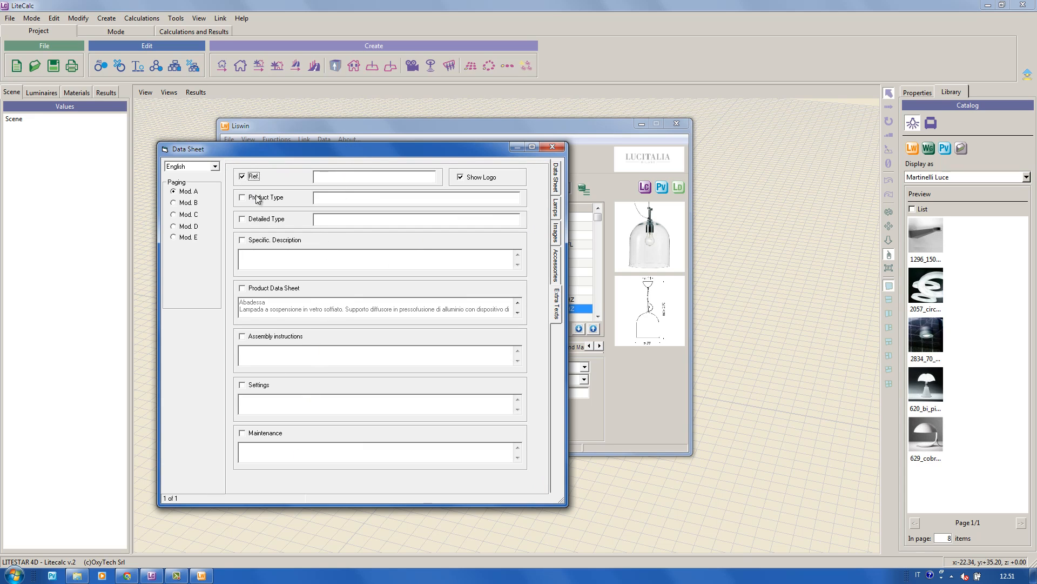
click(341, 175)
click(255, 336)
click(265, 366)
click(555, 174)
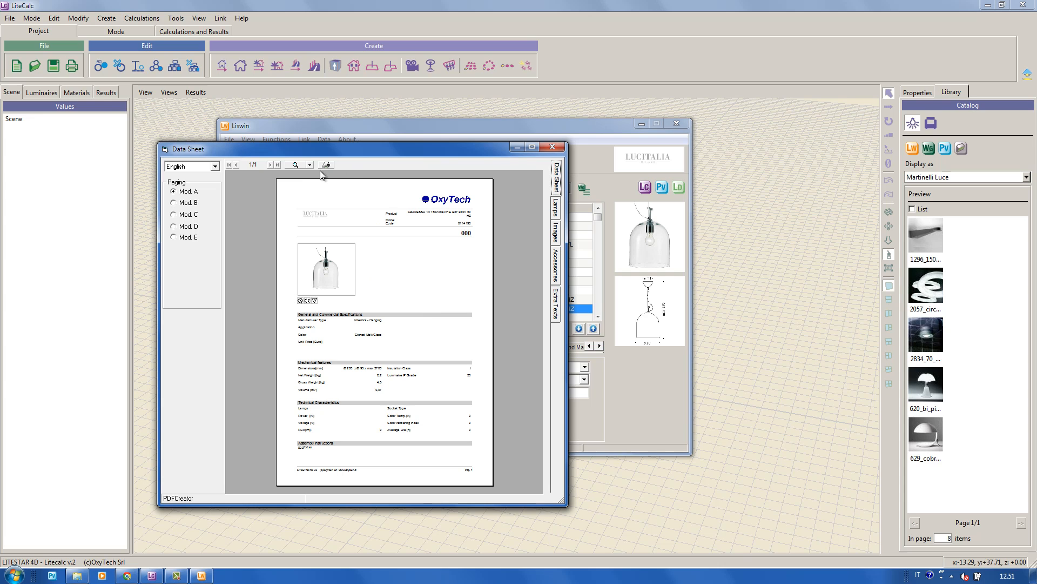
Examine the enlarged data sheet from its header through to the assembly instructions, and close it
click(295, 165)
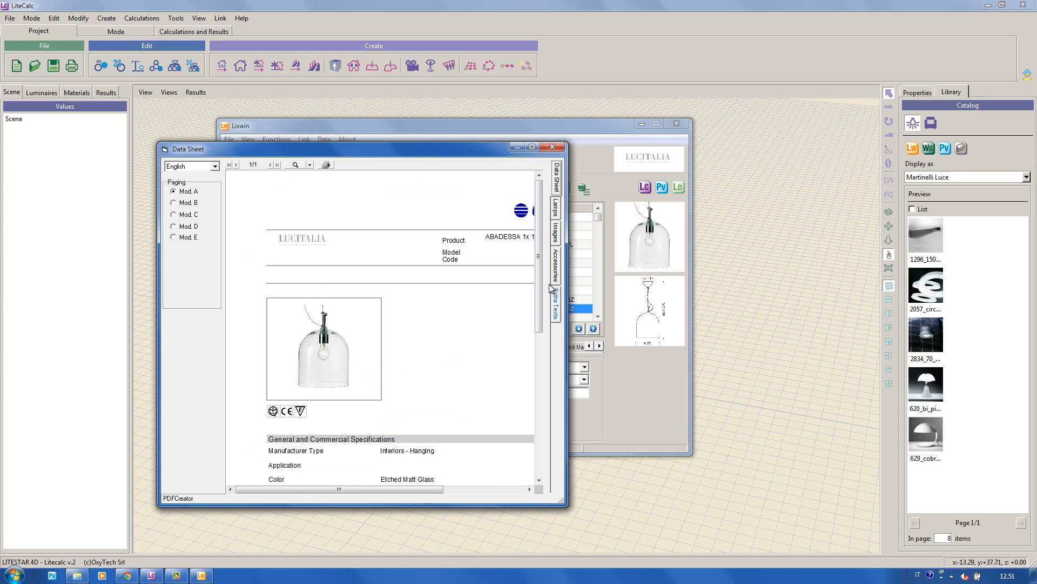
drag(538, 290, 318, 414)
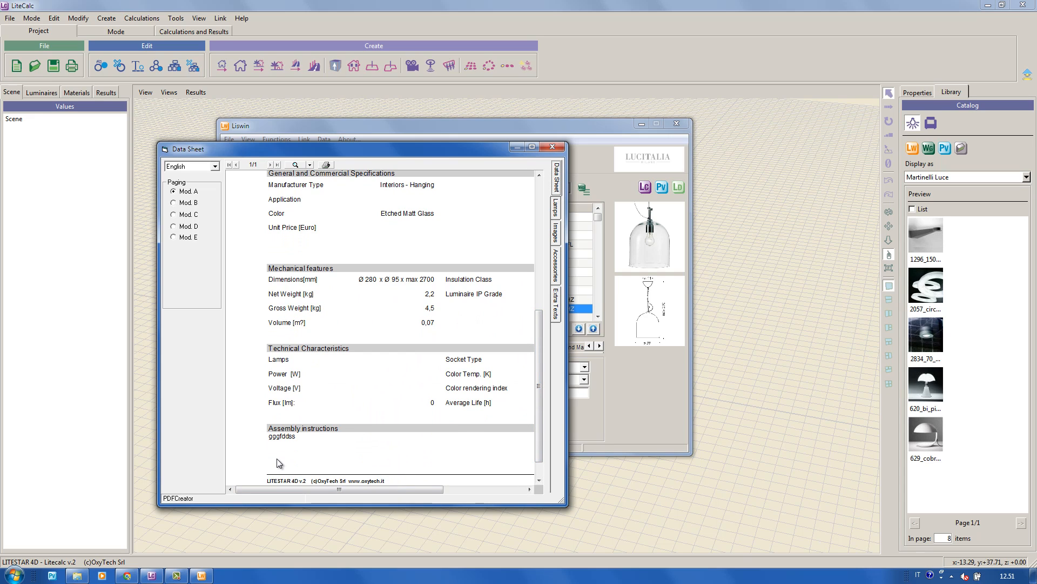
click(552, 147)
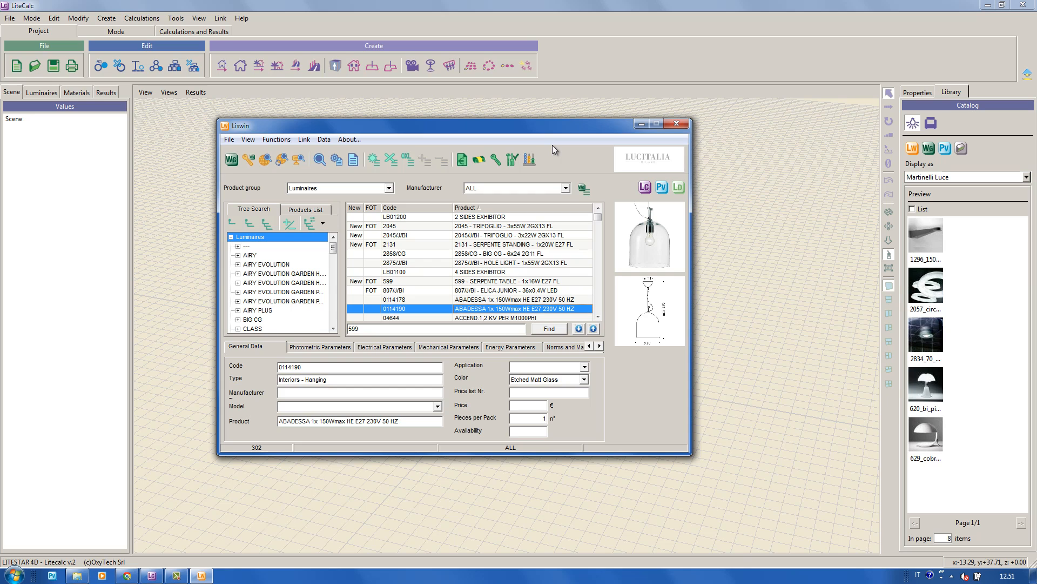
Start a product deletion list and add products 2858/CG and LB01100 to it
click(390, 161)
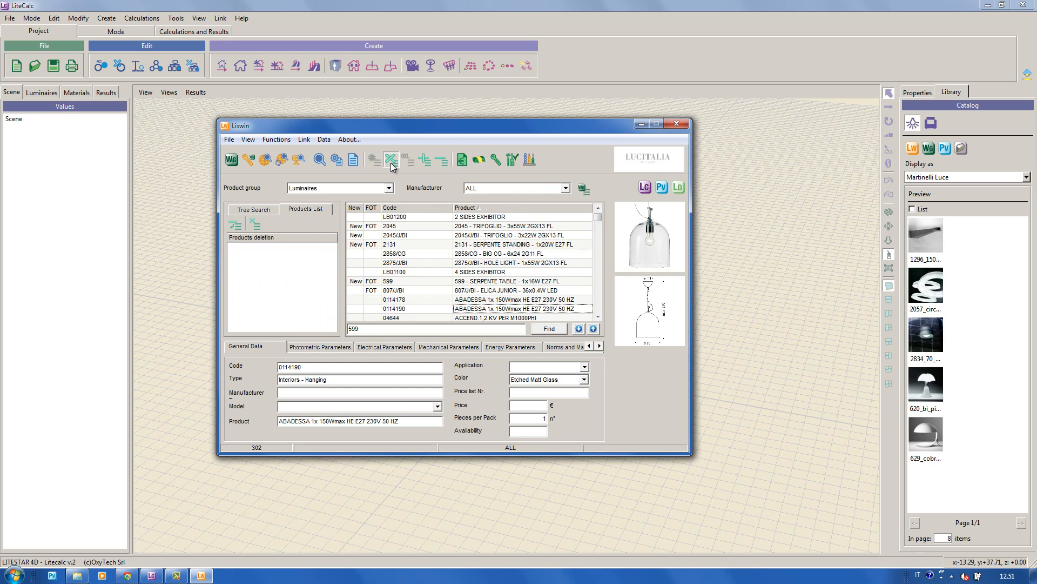
click(406, 257)
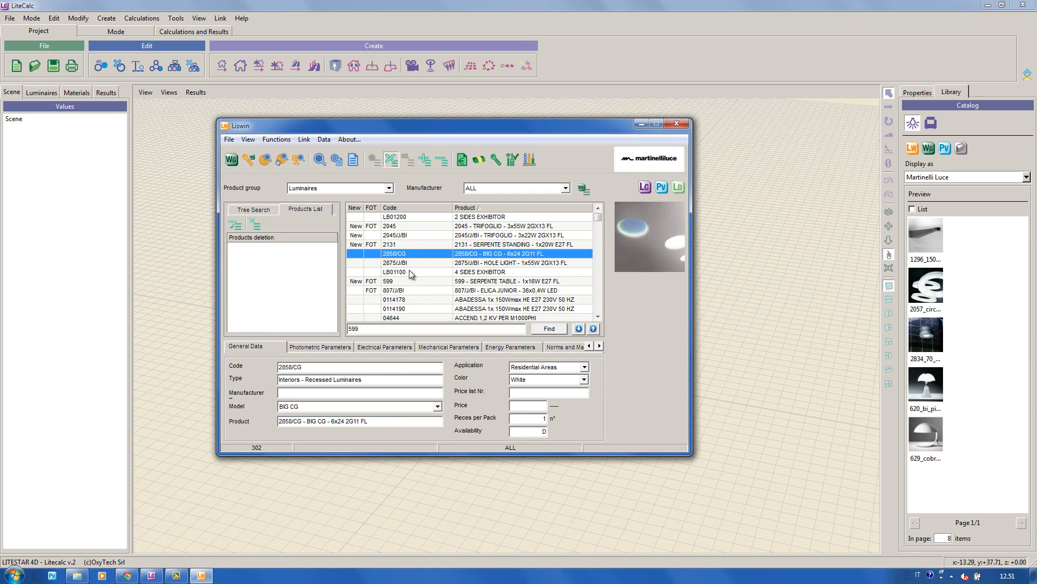
ctrl+click(411, 272)
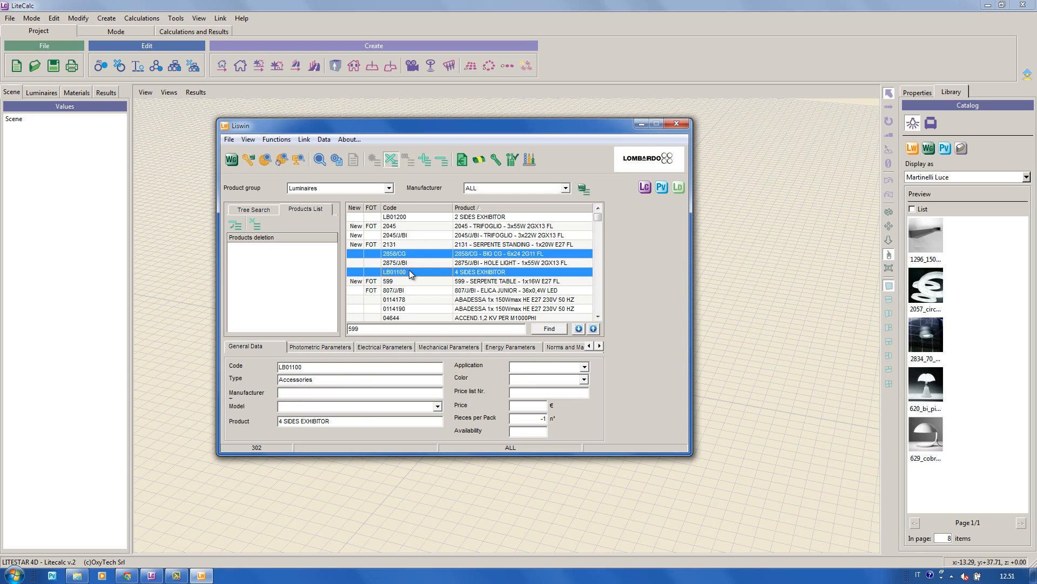
click(425, 161)
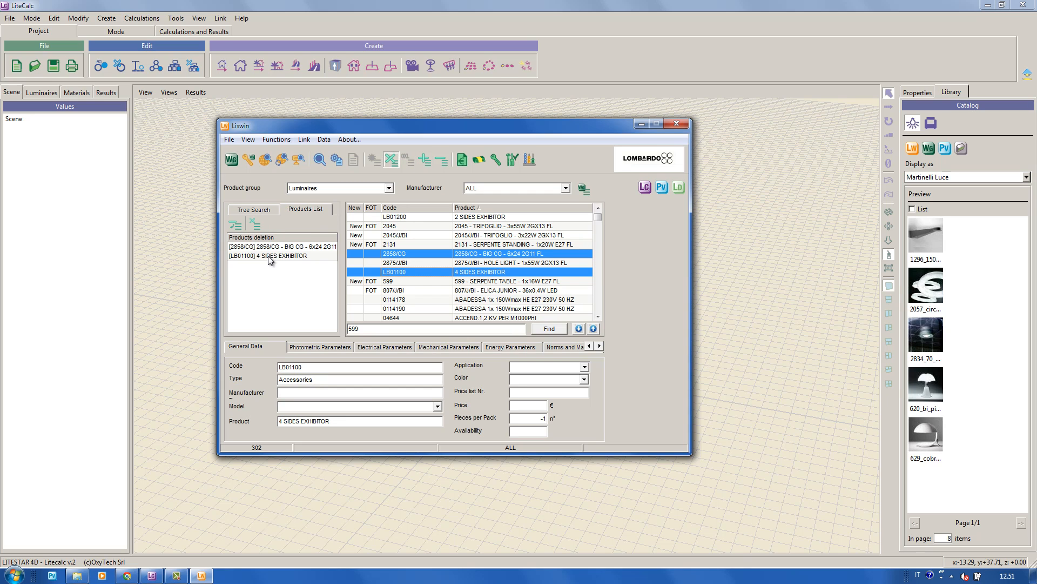
Decline the removal of the listed products and empty the product deletion list
click(446, 162)
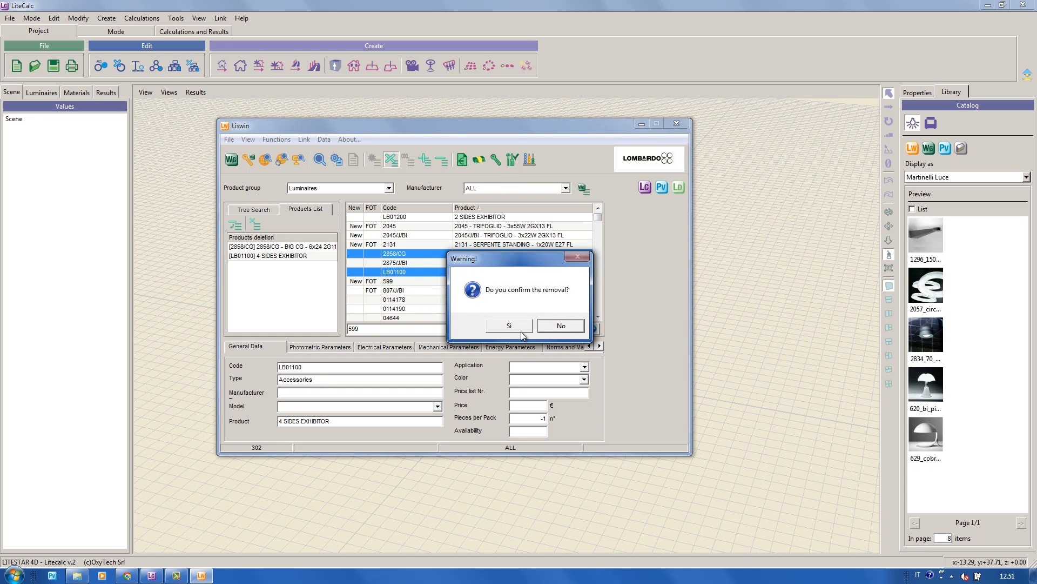
click(570, 329)
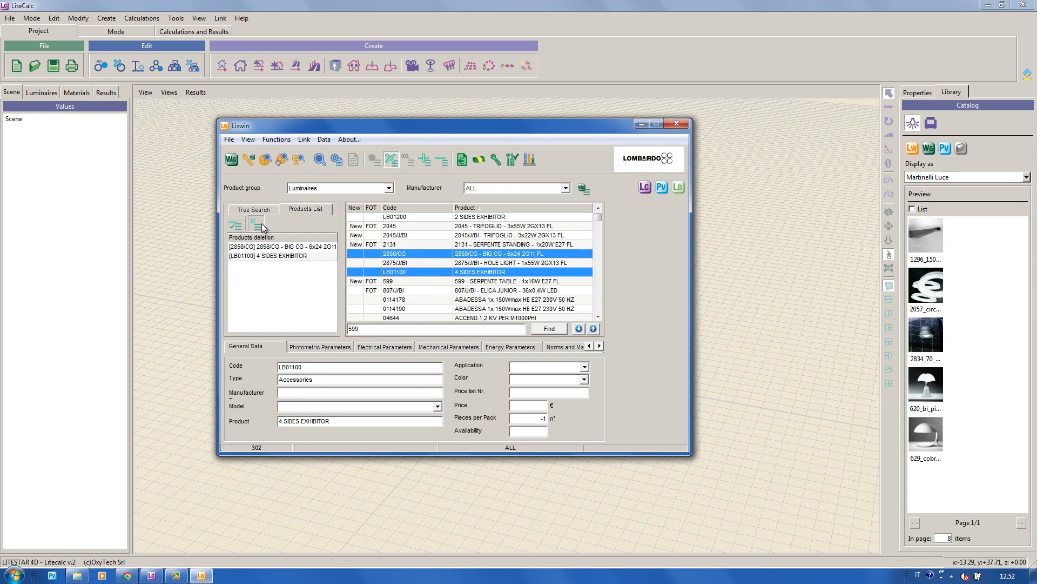
click(262, 225)
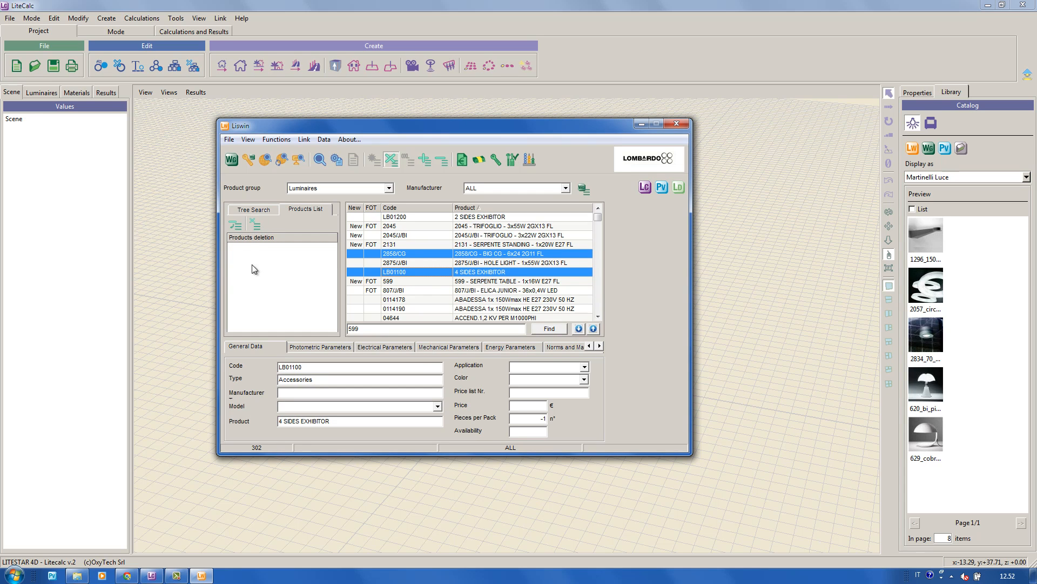
Close the product deletion list, start a new products list and add products OVA34327 and LB21222 to it
click(389, 164)
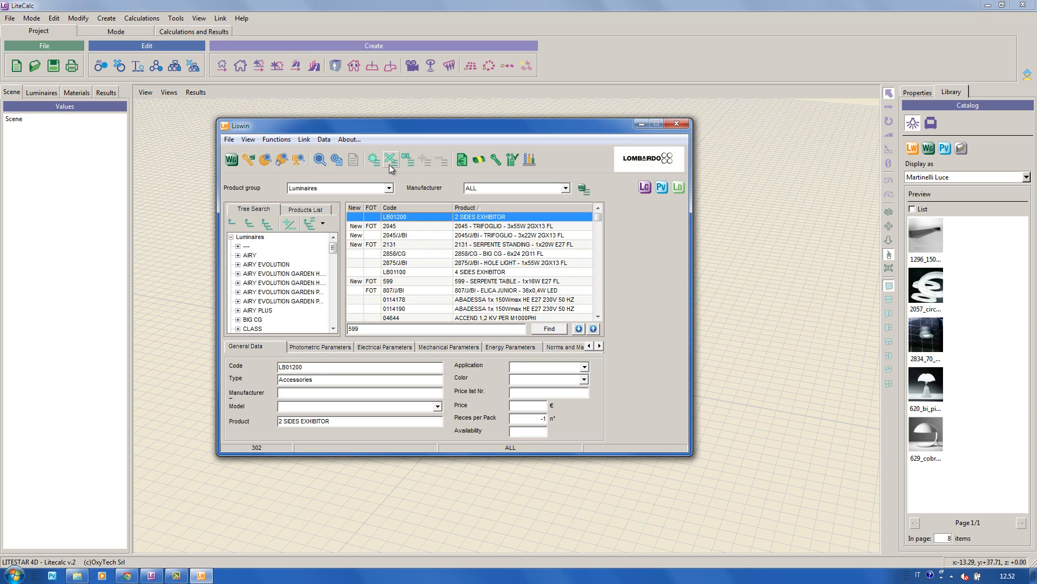
click(373, 161)
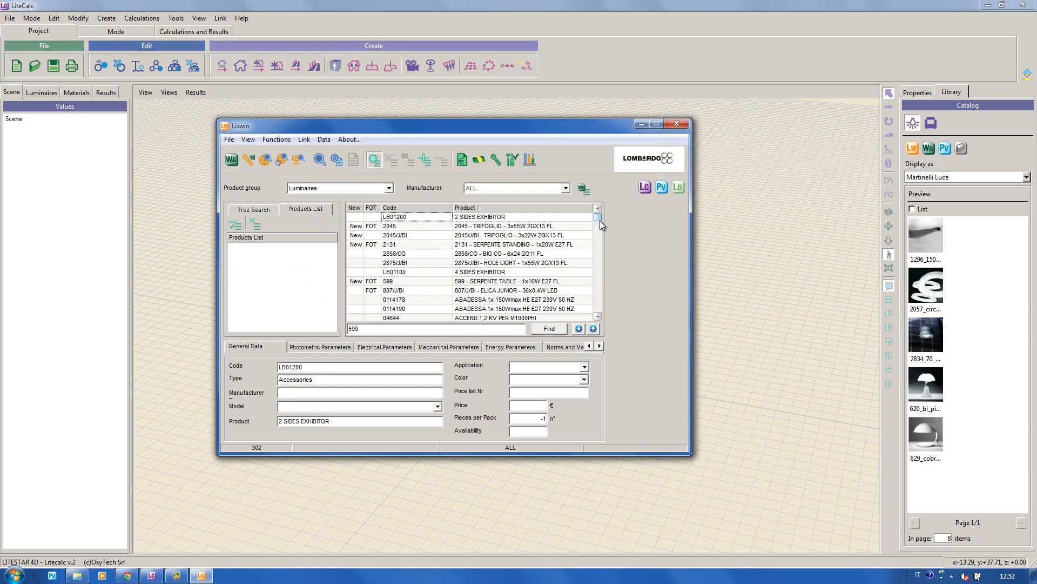
drag(599, 243, 599, 262)
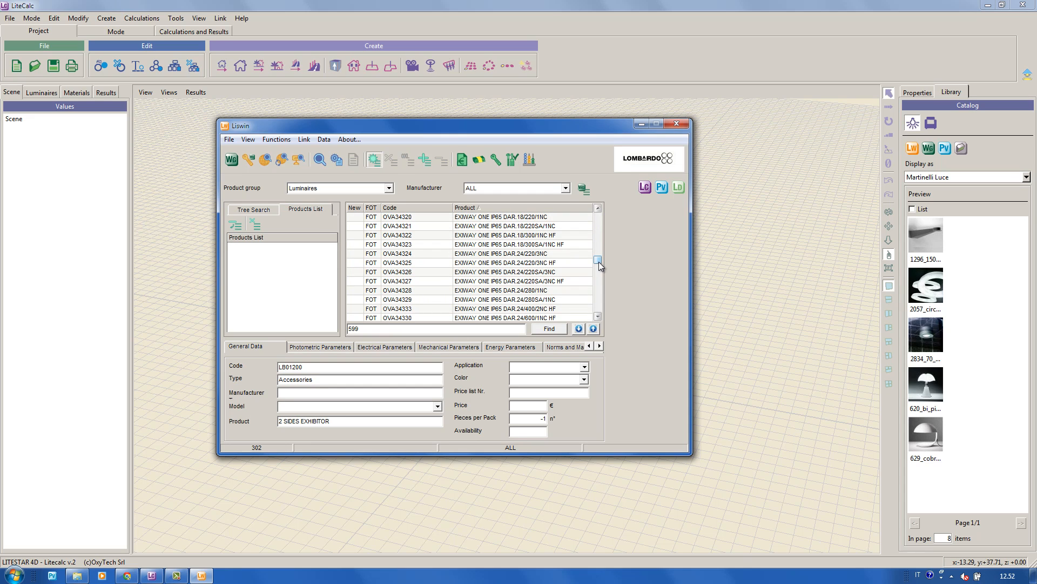
click(498, 285)
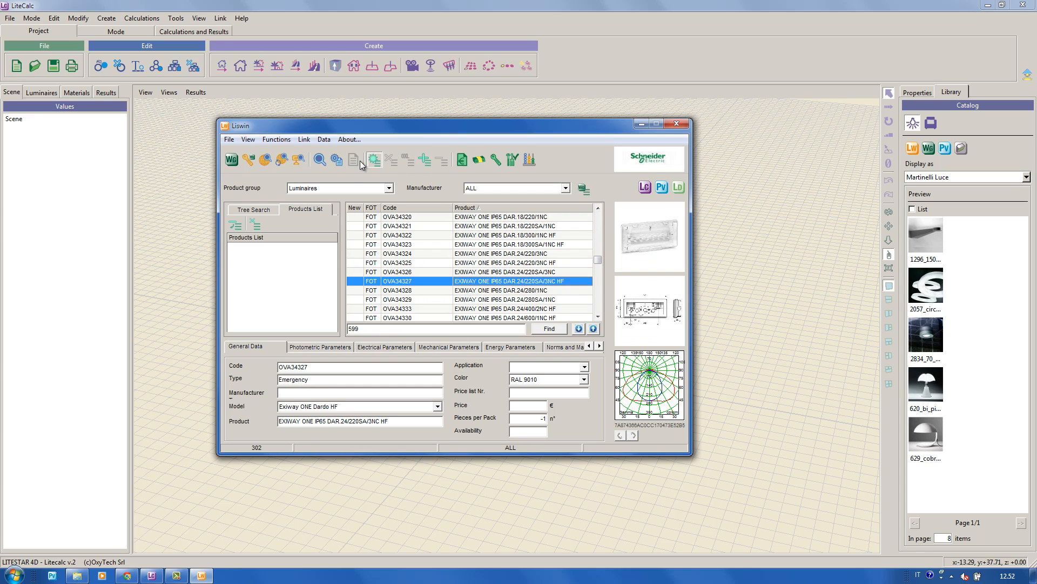
click(425, 160)
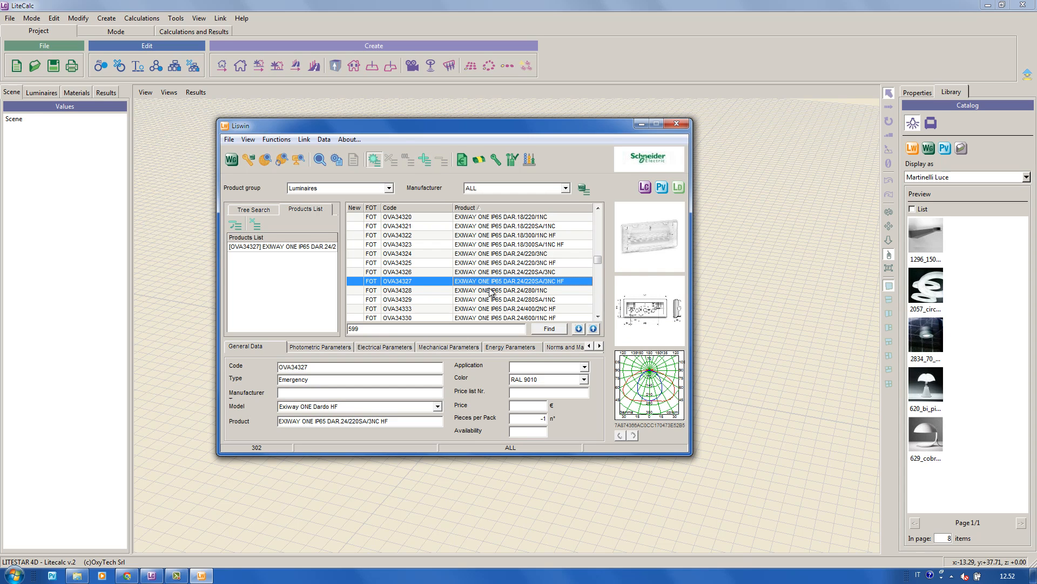
scroll(593, 306, down, 5)
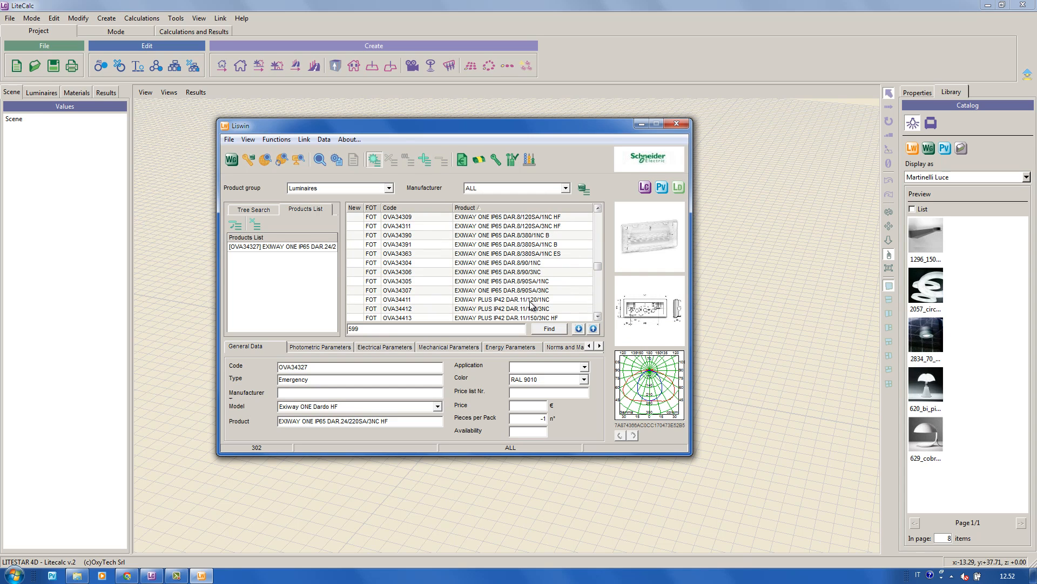
drag(598, 270, 599, 300)
click(502, 293)
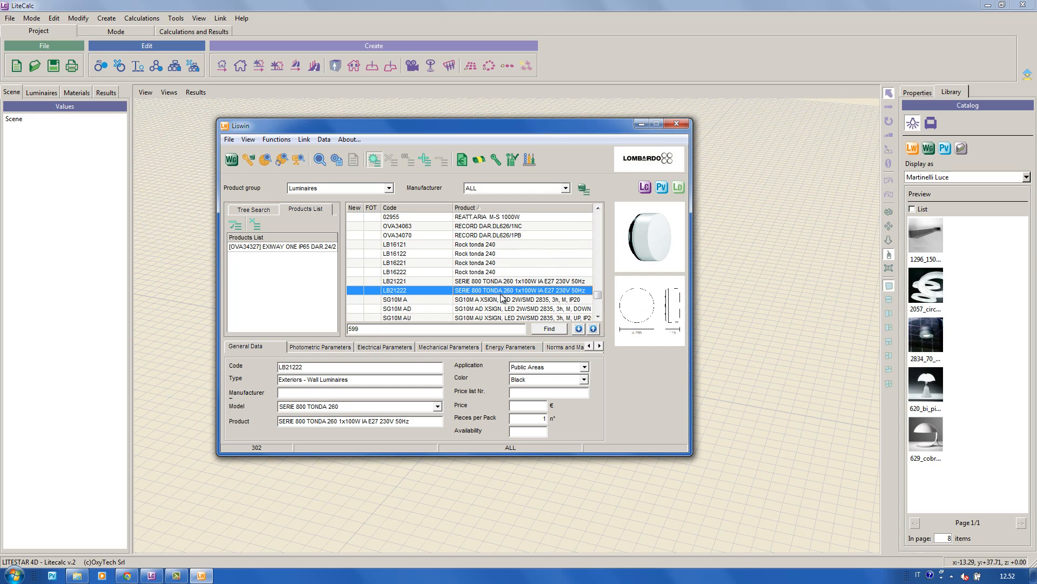
click(425, 160)
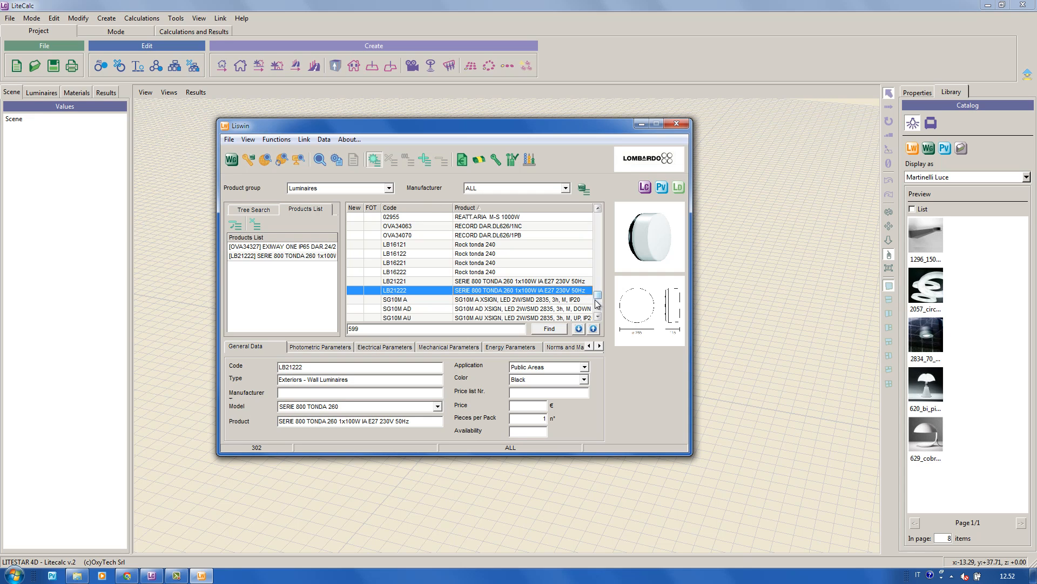
Add the consecutive products from 2045/J/BI through LB01100 to the products list, and then empty and close the list
drag(596, 295, 607, 205)
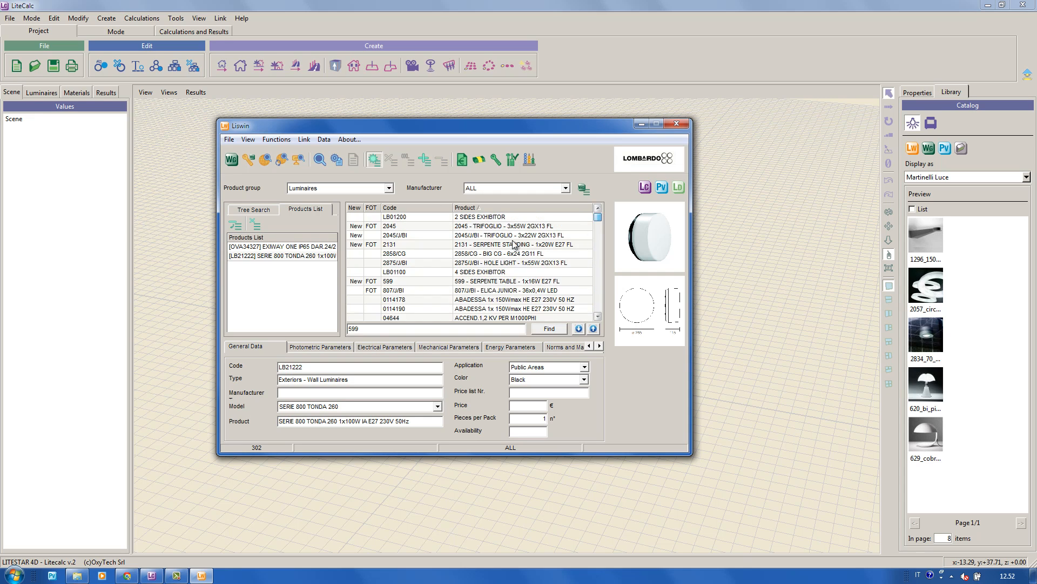
click(399, 227)
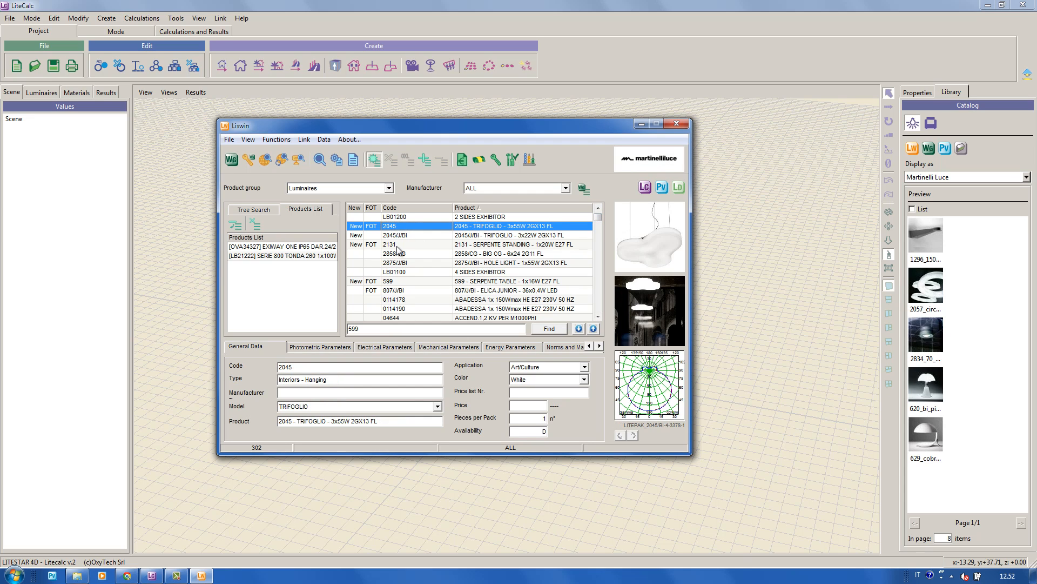
shift+click(399, 246)
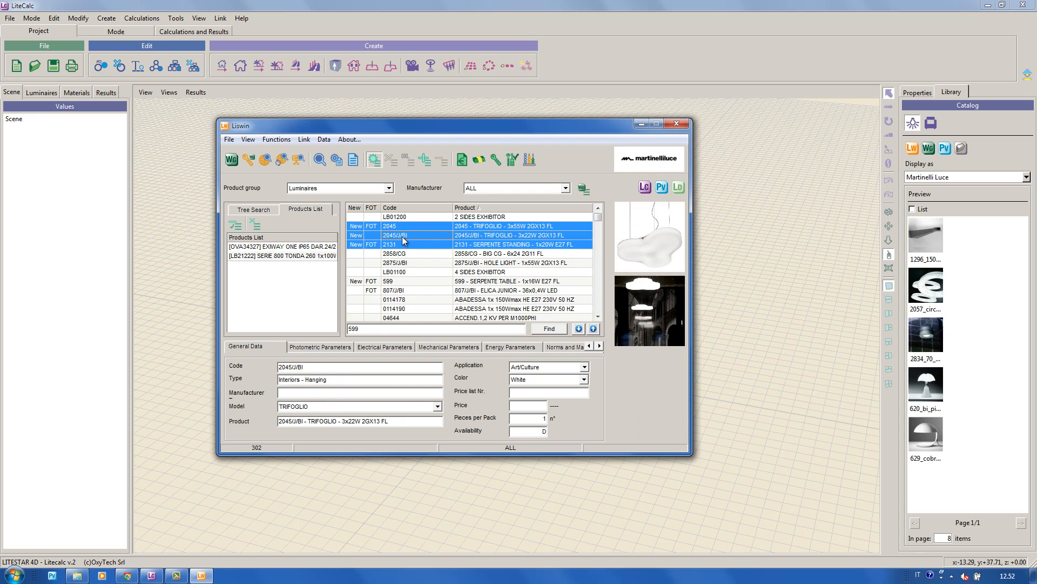
shift+click(402, 273)
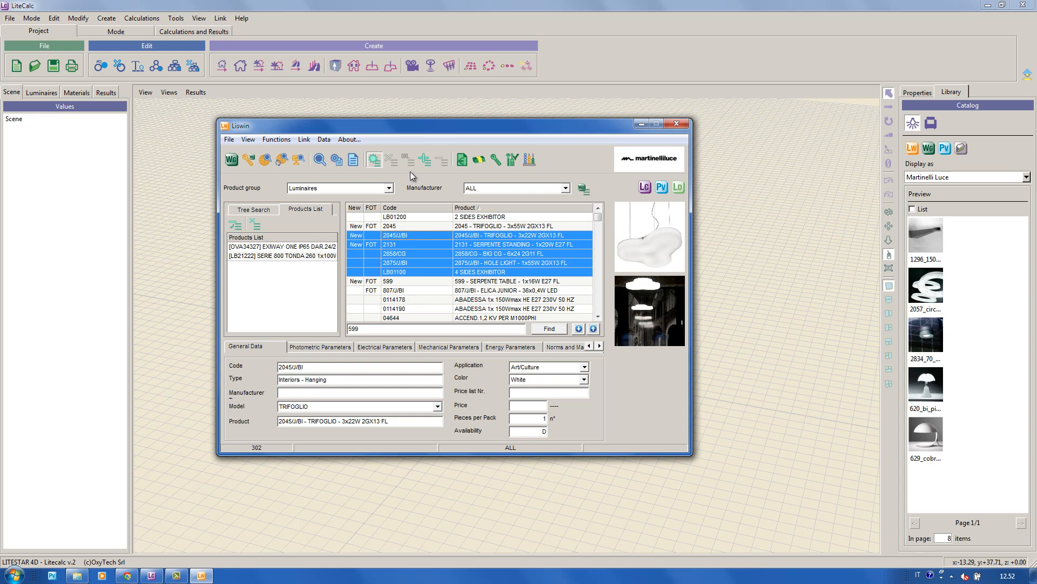
click(425, 160)
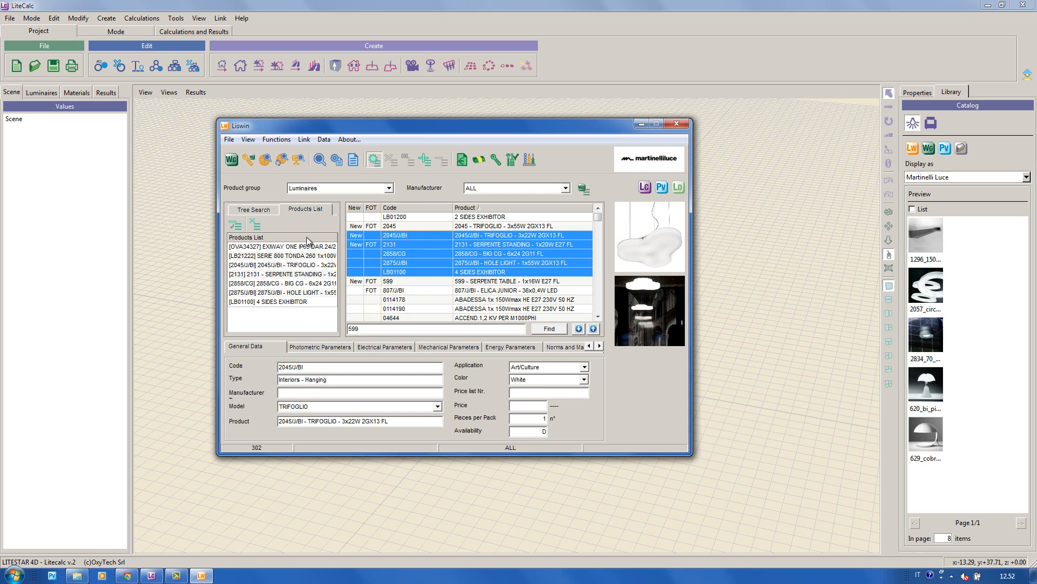
click(260, 223)
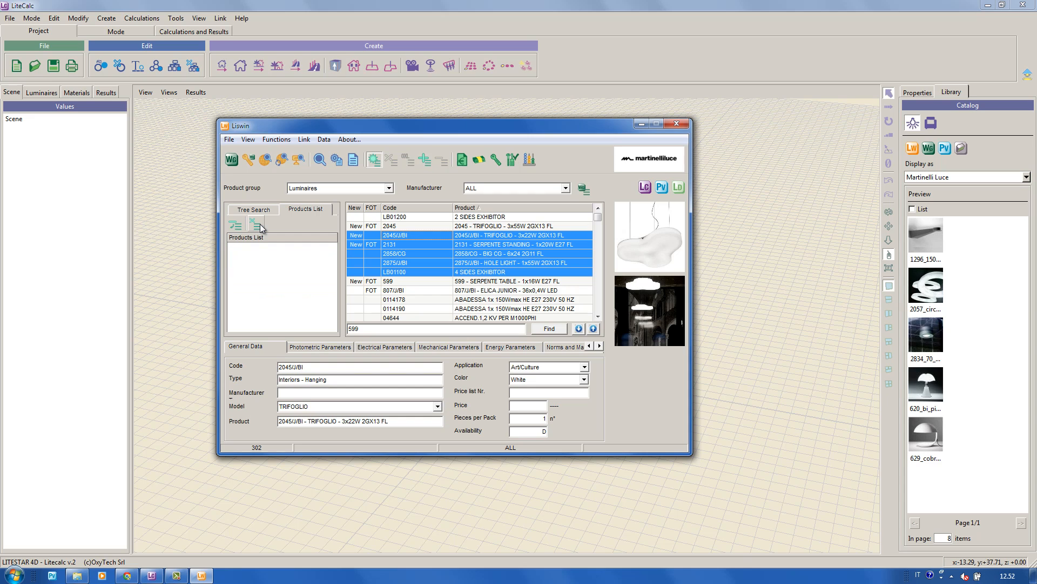
click(374, 160)
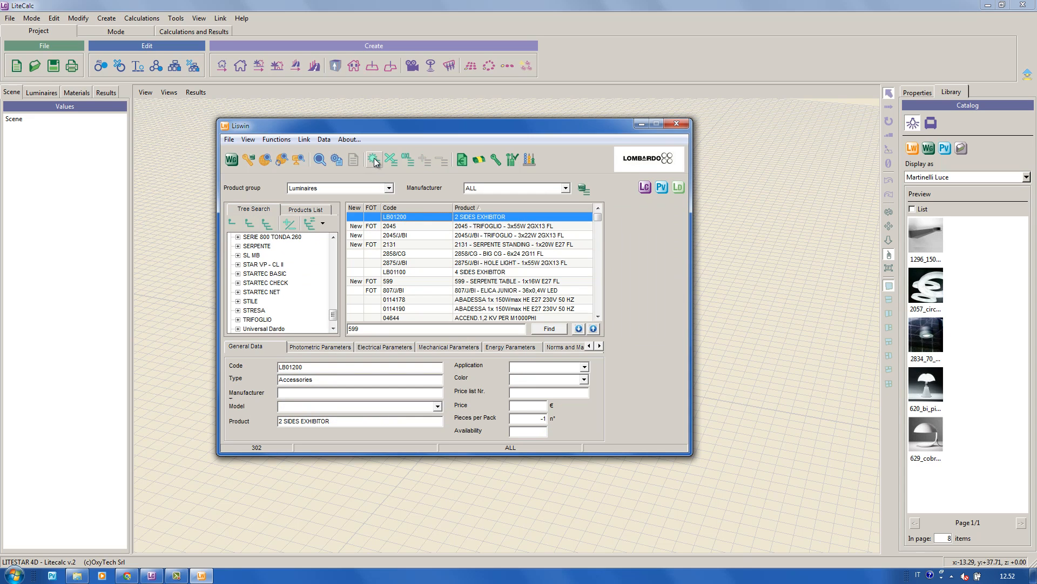
Start a product export list and try to add the ABADESSA product 0114190 to it
click(411, 163)
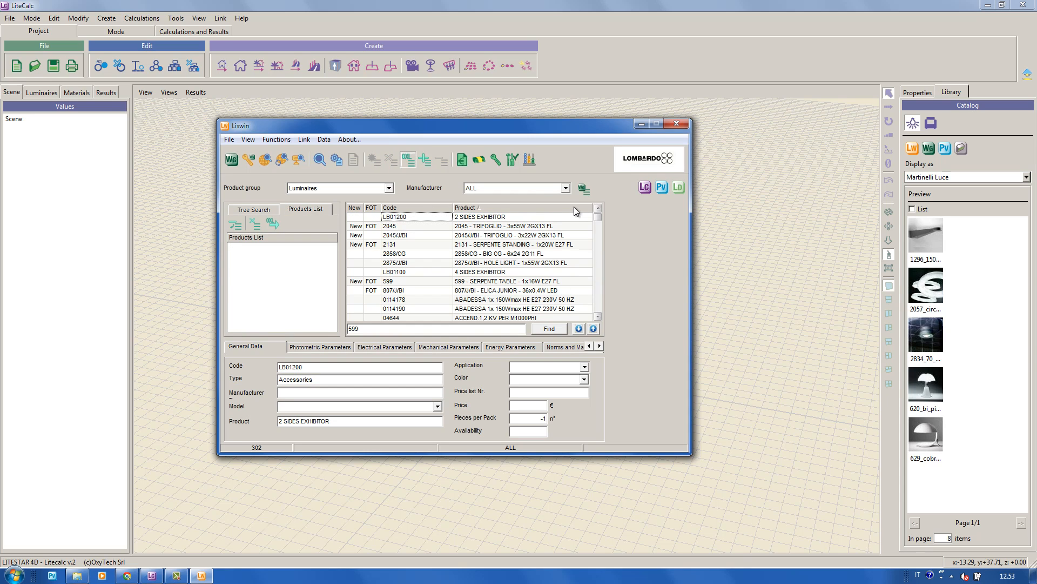
click(515, 309)
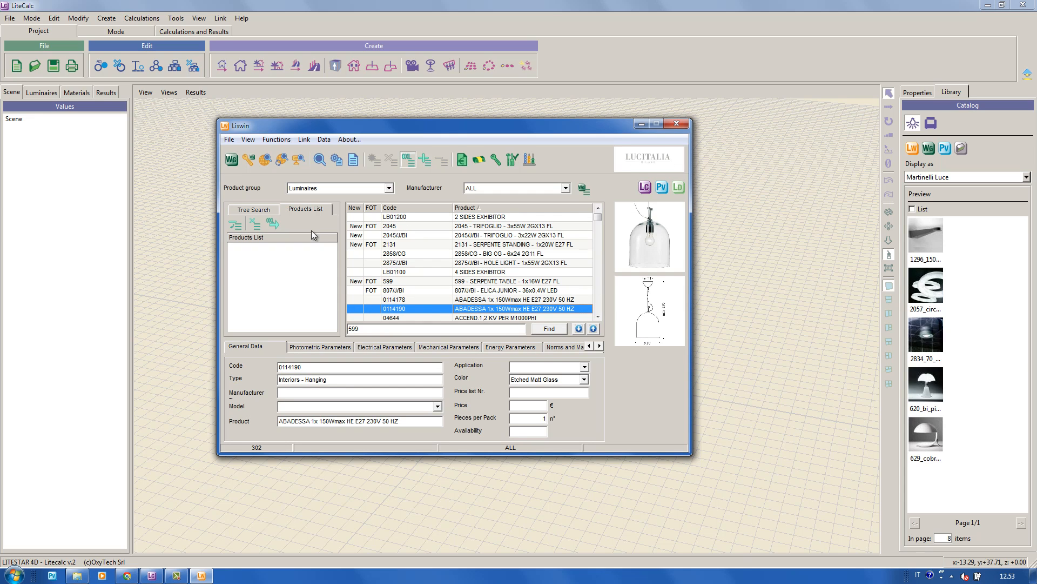
click(427, 160)
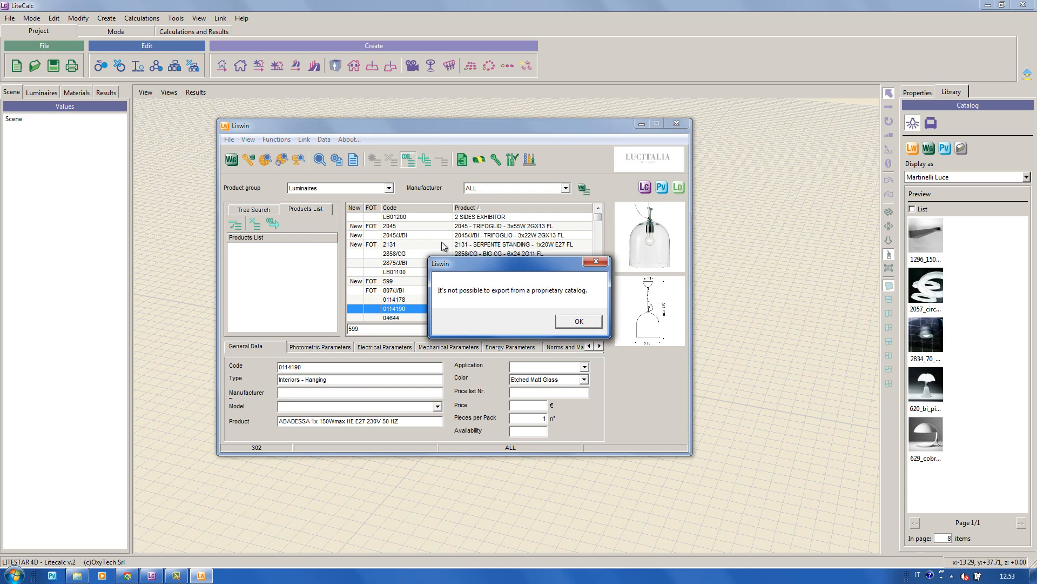
click(577, 322)
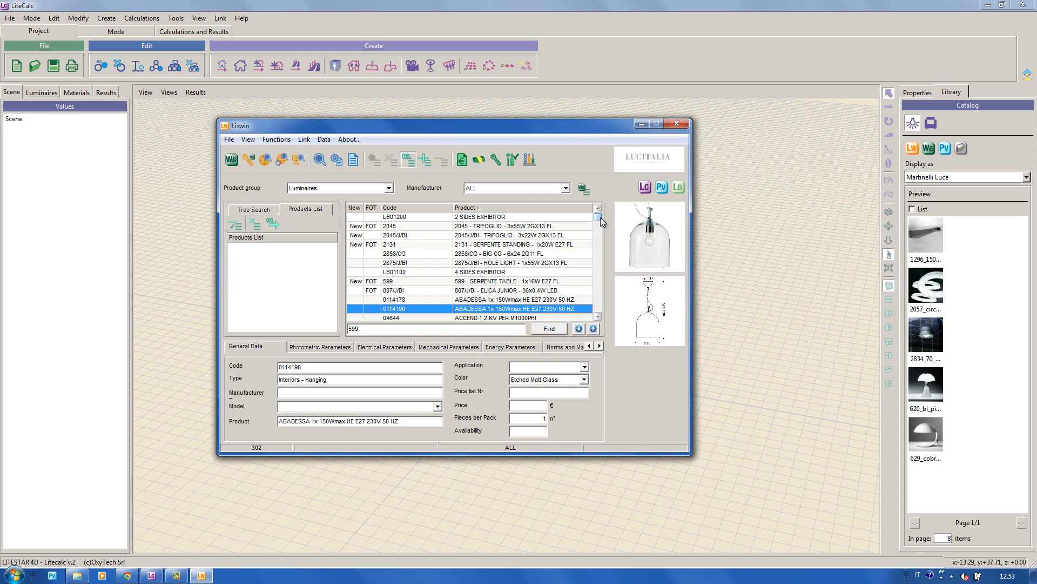
Add product 6358 of manufacturer 000 to the export list, and open and cancel the export folder selection
click(544, 188)
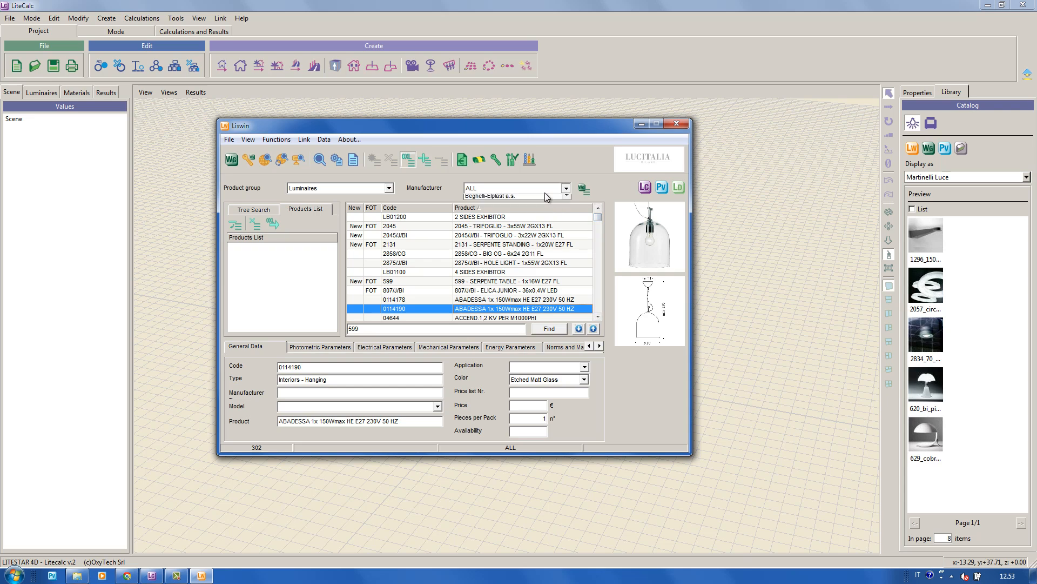
click(543, 205)
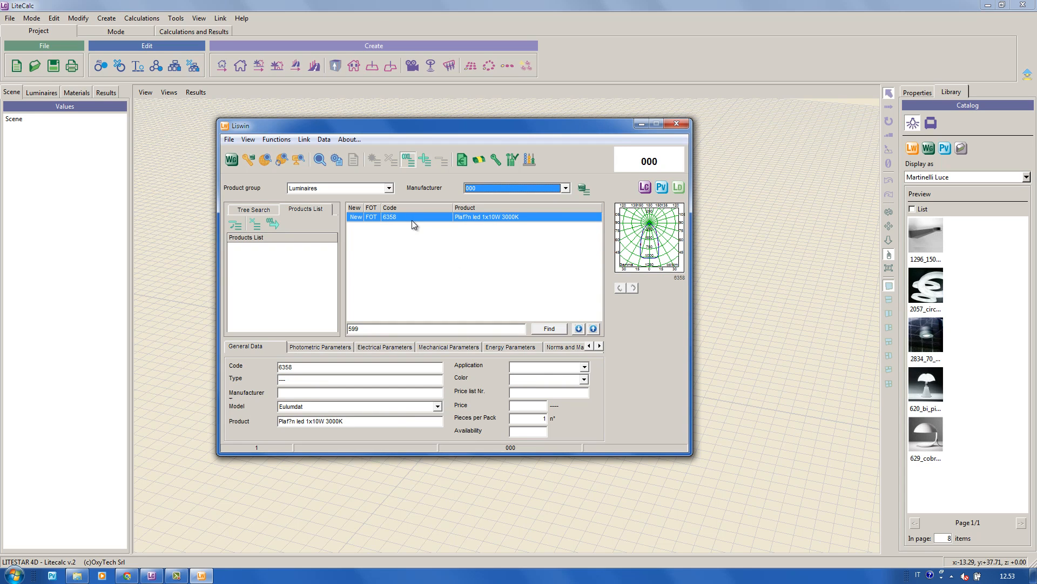
click(424, 160)
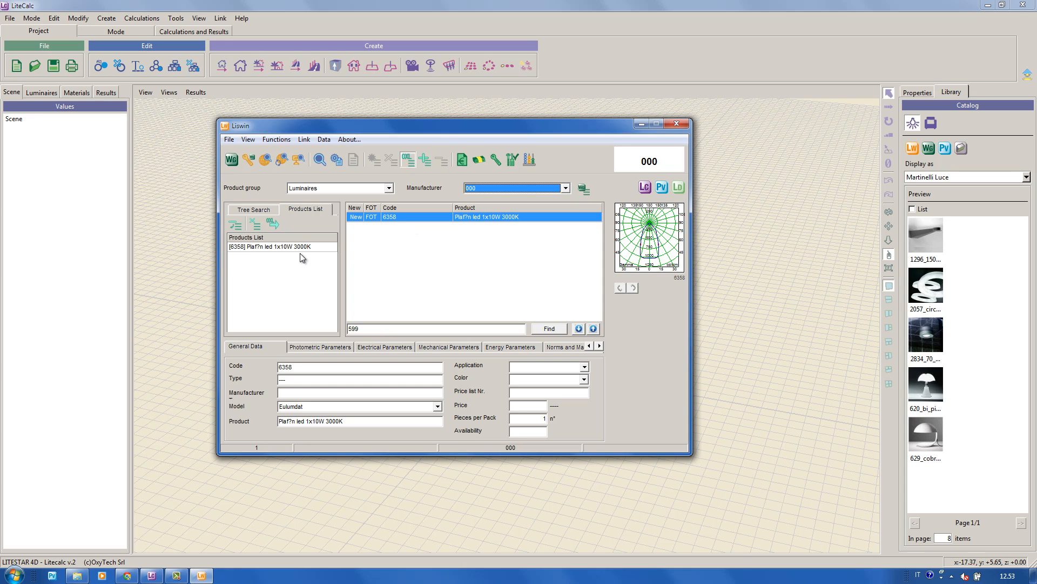
click(279, 224)
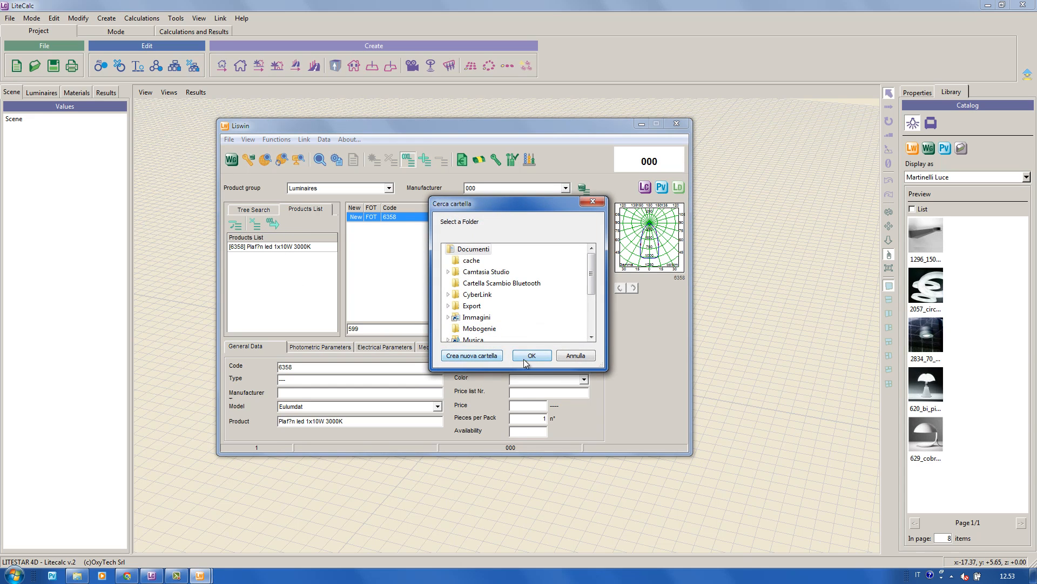
click(570, 357)
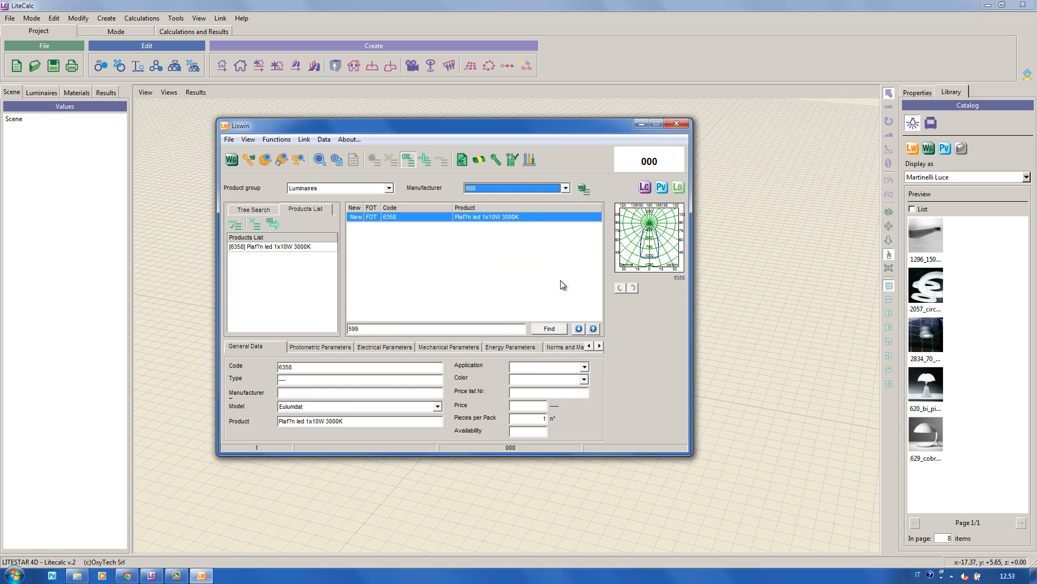
Show the products of all manufacturers and place luminaire 2045 - TRIFOGLIO in the LiteCalc scene at about x 0.03, y 0.49
click(525, 191)
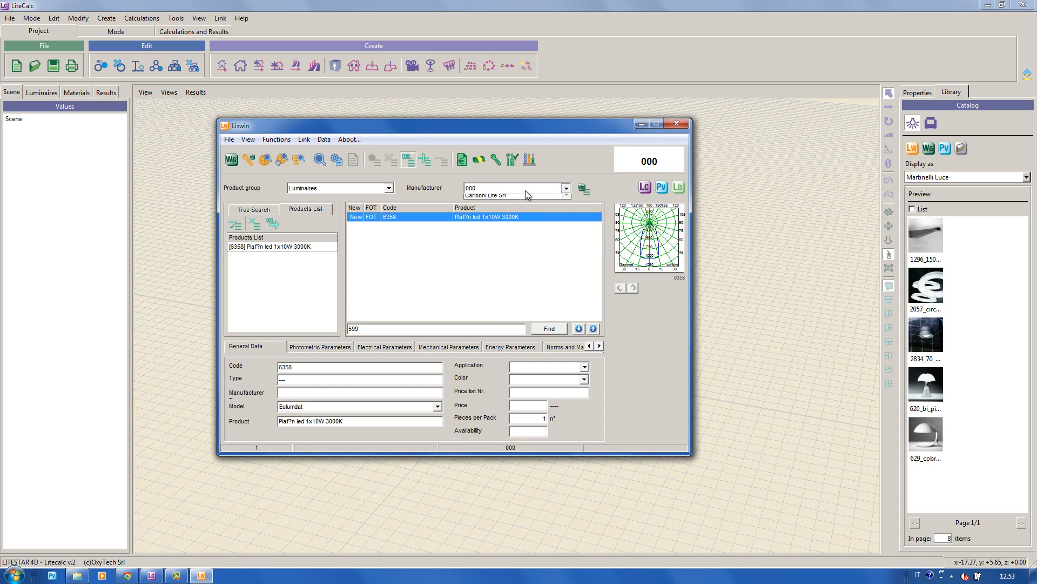
scroll(507, 219, up, 2)
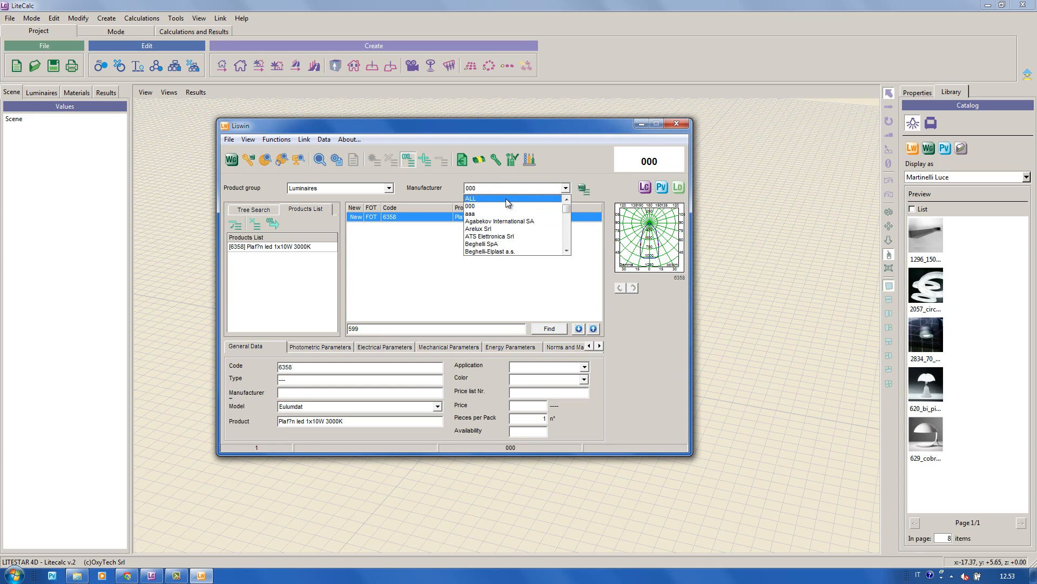
click(506, 199)
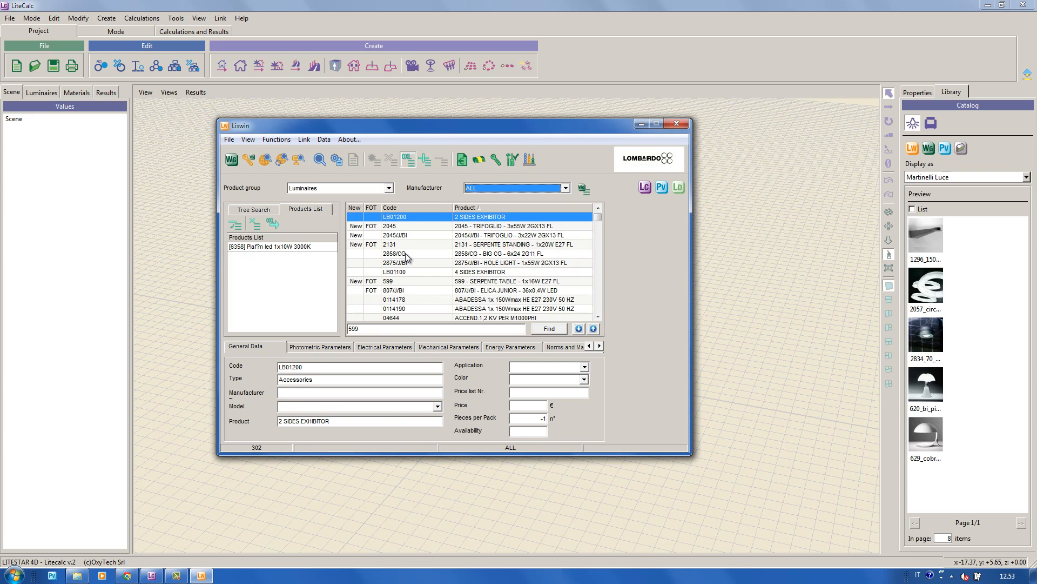
click(400, 227)
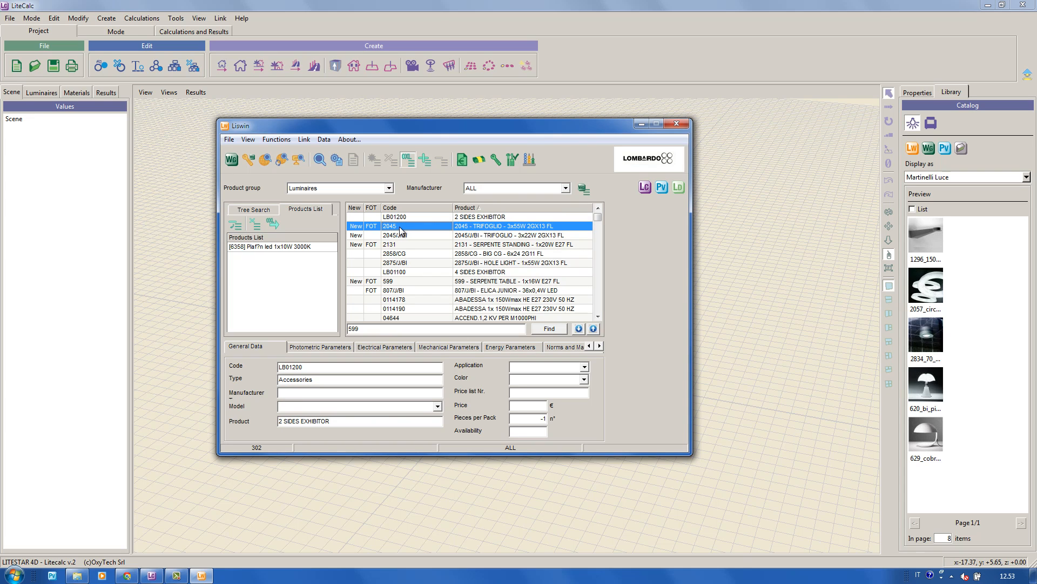
drag(501, 123, 294, 106)
drag(447, 363, 513, 360)
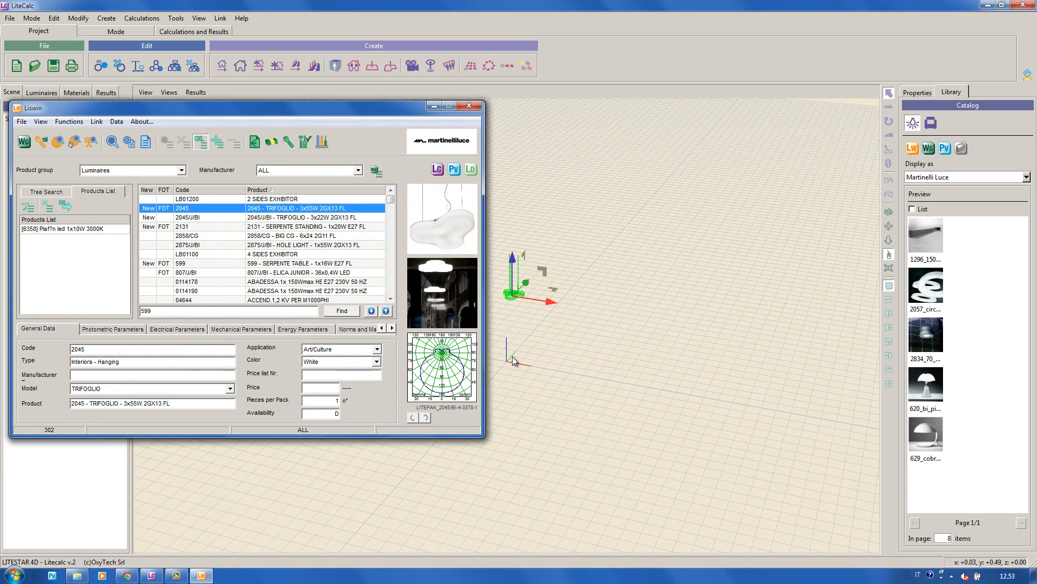